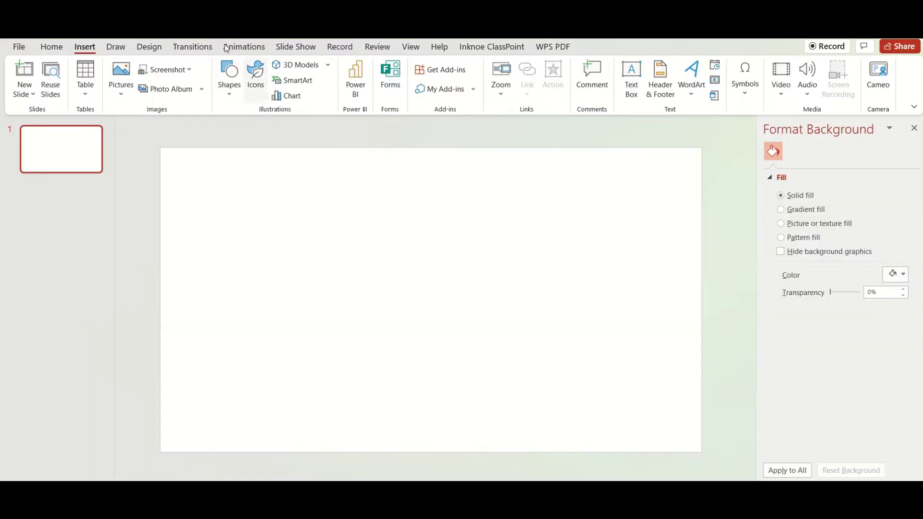
Draw a large circle with the Oval shape and move it toward the slide centre.
click(228, 86)
click(260, 141)
drag(383, 268, 493, 369)
drag(454, 327, 460, 293)
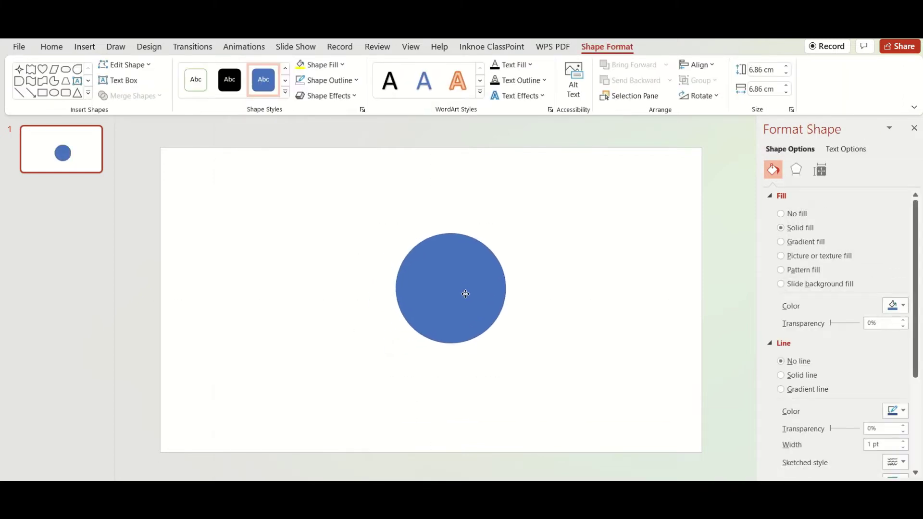
Draw a trapezoid to the left of the circle.
click(84, 47)
click(228, 81)
click(293, 248)
mouse_move(218, 247)
mouse_down()
mouse_move(296, 324)
mouse_move(332, 334)
mouse_up()
Duplicate the circle with Ctrl+D, shrink the copy and place it at the upper right.
click(453, 339)
key(ctrl+d)
drag(445, 315, 555, 312)
drag(619, 346, 548, 275)
mouse_move(532, 260)
mouse_down()
mouse_move(572, 234)
mouse_move(617, 240)
mouse_up()
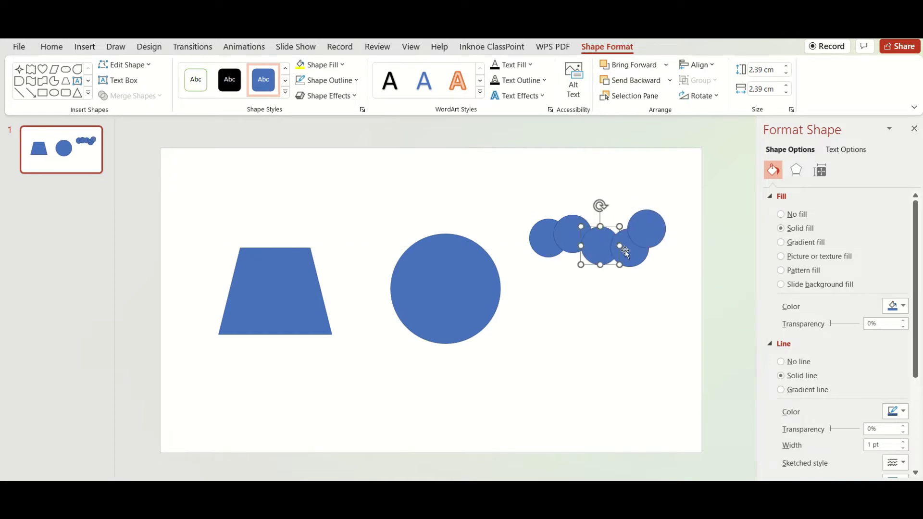
Arrange the small circles into a tight cluster and select them all.
drag(624, 251, 616, 226)
drag(544, 234, 543, 225)
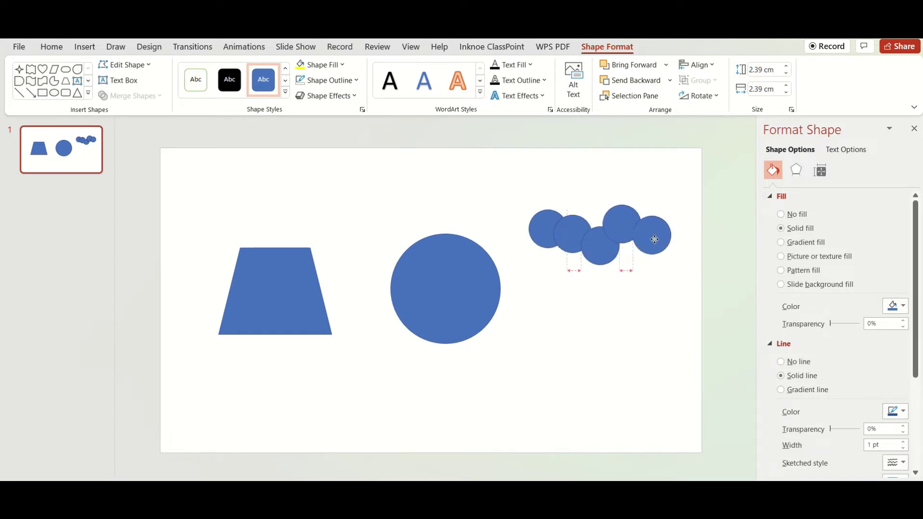
drag(654, 239, 649, 239)
drag(512, 188, 664, 273)
Union the small circles into one cloud and move it onto the trapezoid's bottom edge.
click(607, 47)
click(139, 96)
click(138, 118)
drag(589, 237, 267, 330)
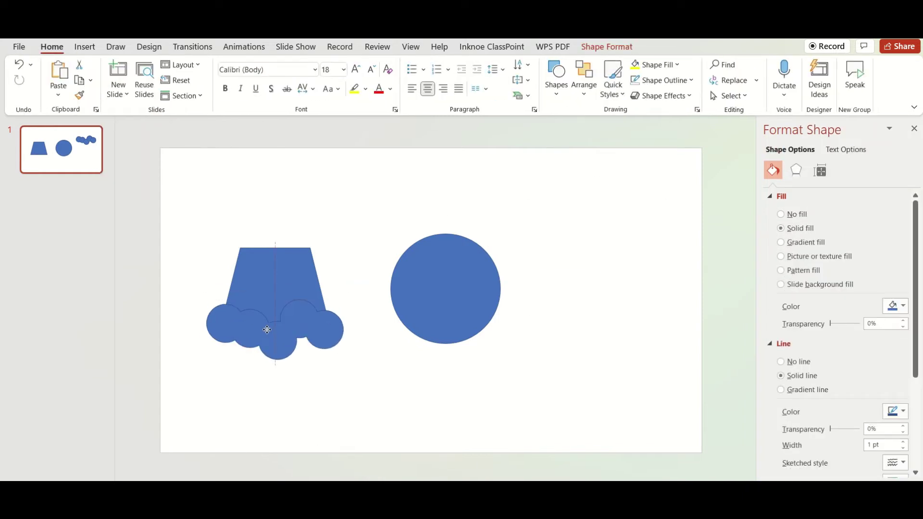
Fragment the cloud and trapezoid together, then test-move a piece and undo it.
shift+click(254, 268)
click(131, 96)
click(135, 145)
click(320, 379)
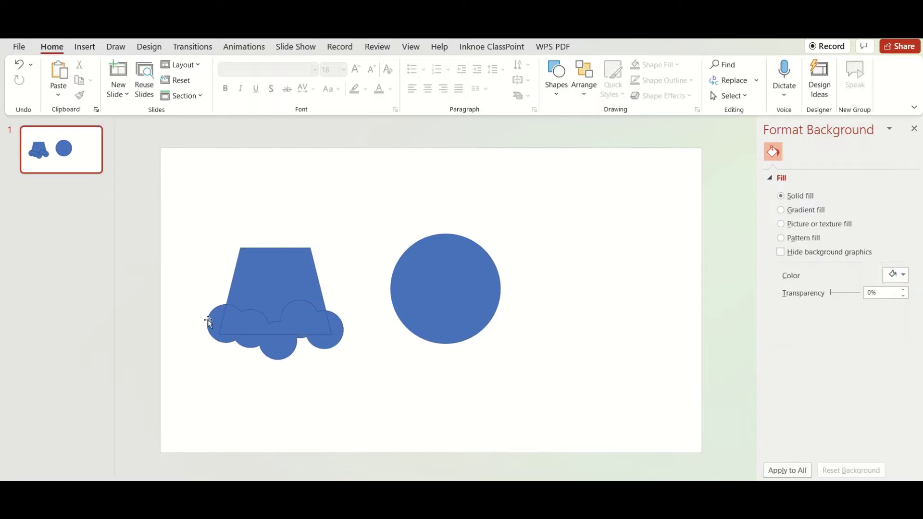
drag(213, 321, 291, 223)
key(ctrl+z)
Try moving the cloud piece, undo it, and shift the cloud slightly right.
click(268, 360)
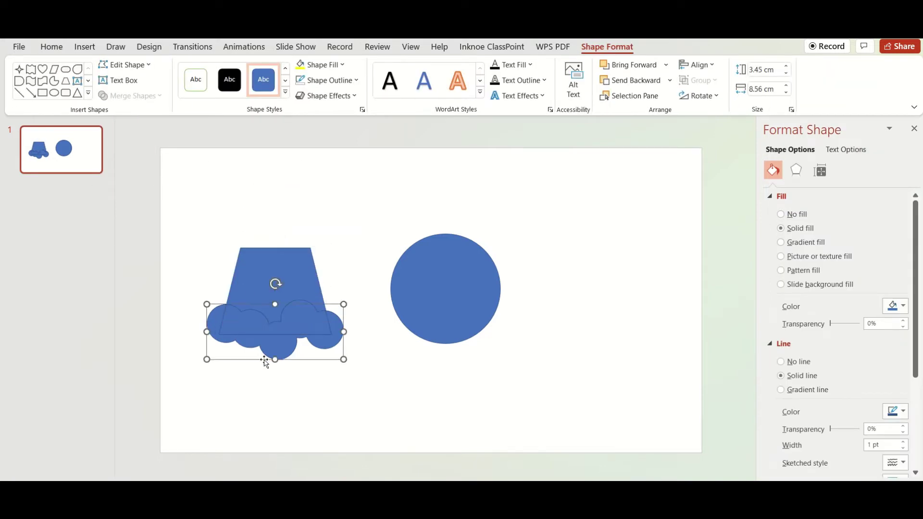
key(Escape)
click(268, 360)
drag(287, 379, 596, 236)
key(ctrl+z)
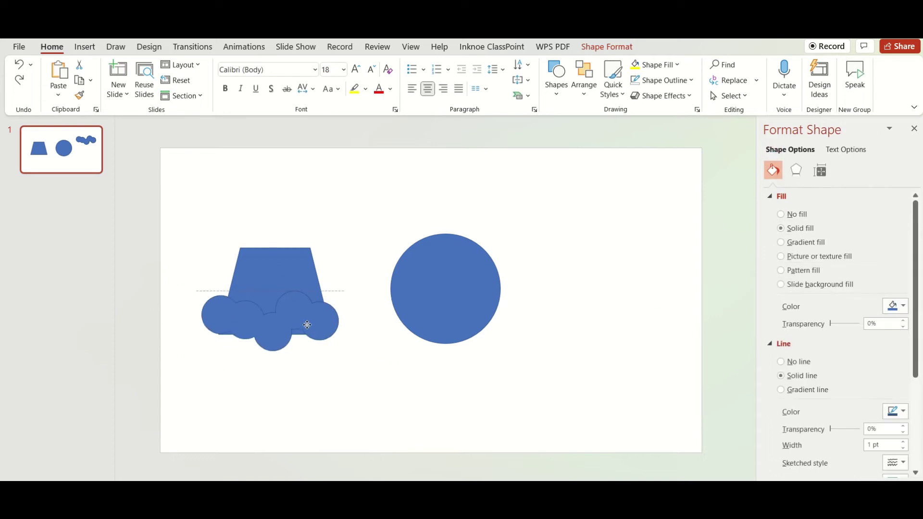
drag(306, 328, 311, 329)
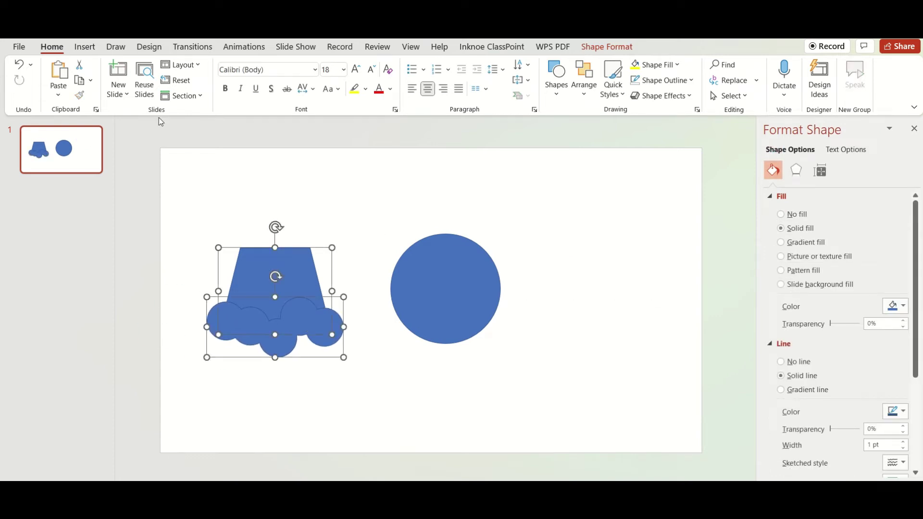
Fragment the selected shapes again and test-move the trapezoid piece.
click(607, 47)
click(129, 96)
click(131, 143)
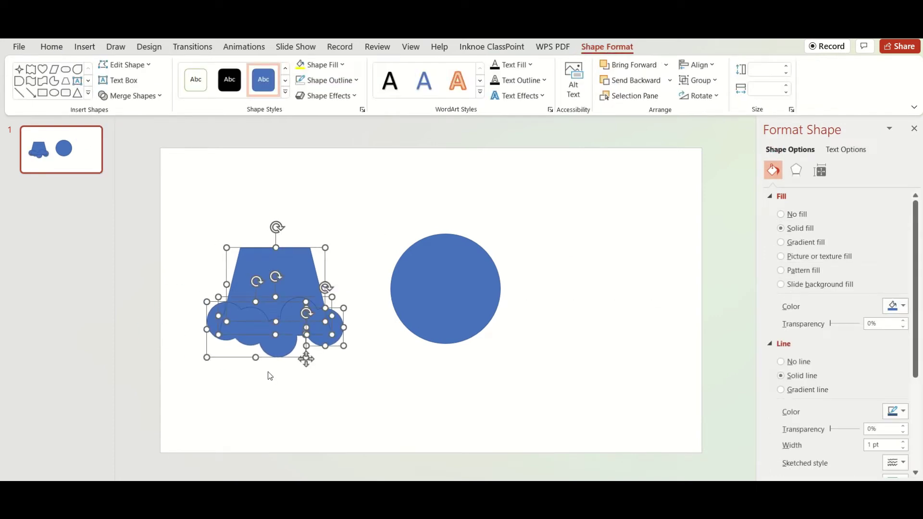
click(269, 376)
drag(282, 290, 274, 338)
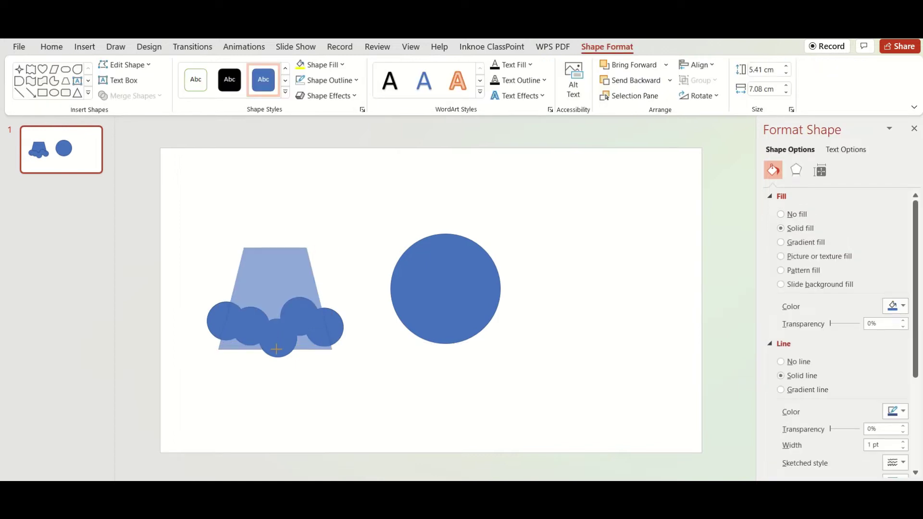
click(287, 388)
Fragment the trapezoid piece with the cloud once more and select the resulting fragments.
click(211, 328)
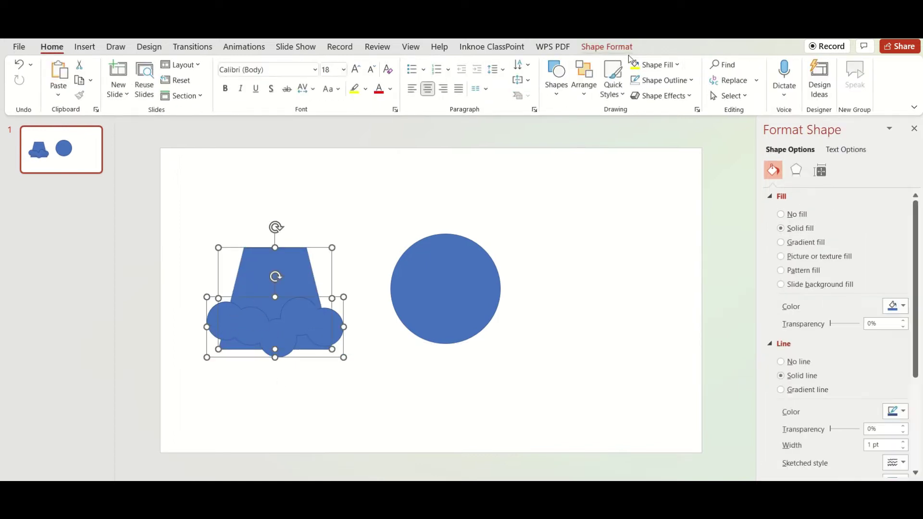
click(607, 46)
click(129, 96)
click(131, 143)
click(287, 197)
click(241, 316)
click(310, 344)
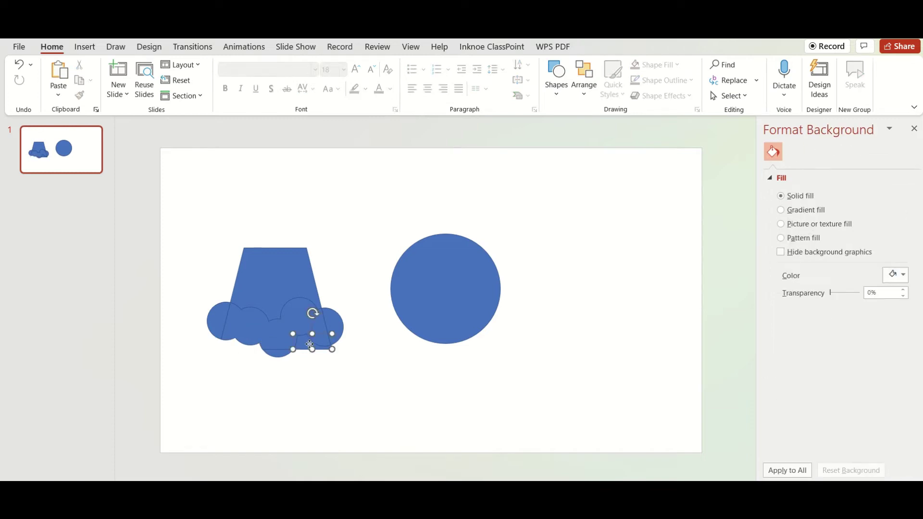
click(221, 321)
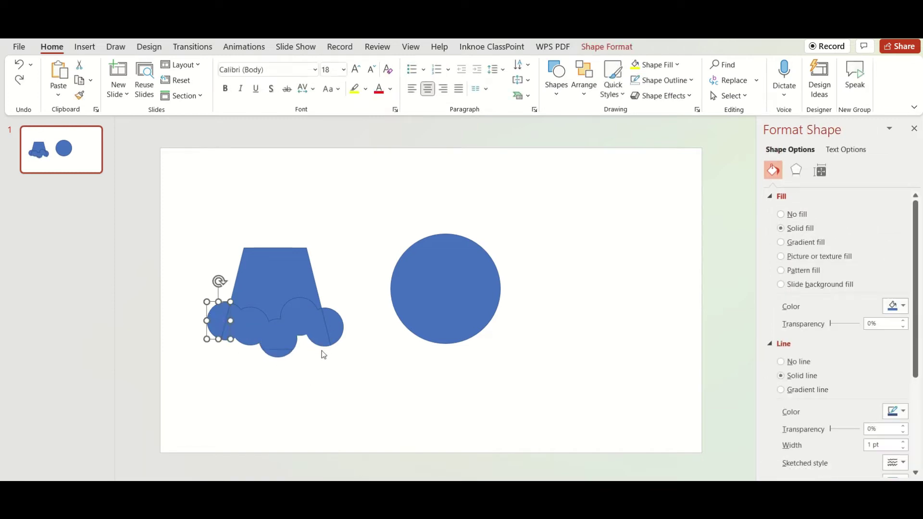
Union all the fragments into one scalloped wrapper and rotate it to sit left of the circle.
drag(199, 221, 359, 382)
click(606, 46)
click(131, 96)
click(127, 112)
drag(276, 227, 313, 230)
click(347, 342)
mouse_move(408, 286)
mouse_down()
mouse_move(416, 262)
mouse_move(377, 248)
mouse_up()
Paste a copy of the wrapper, Rotate Right 90°, and place it flush against the circle's right side.
right_click(377, 249)
key(Escape)
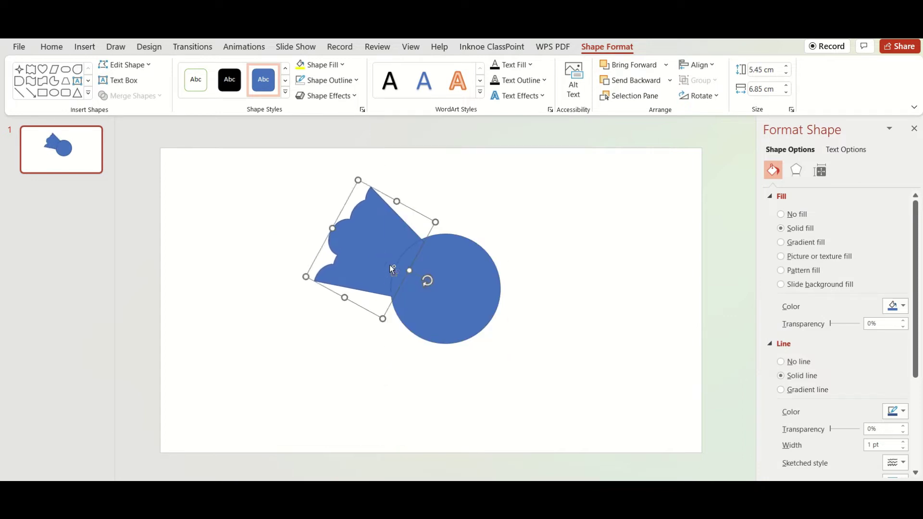
key(ctrl+v)
click(699, 96)
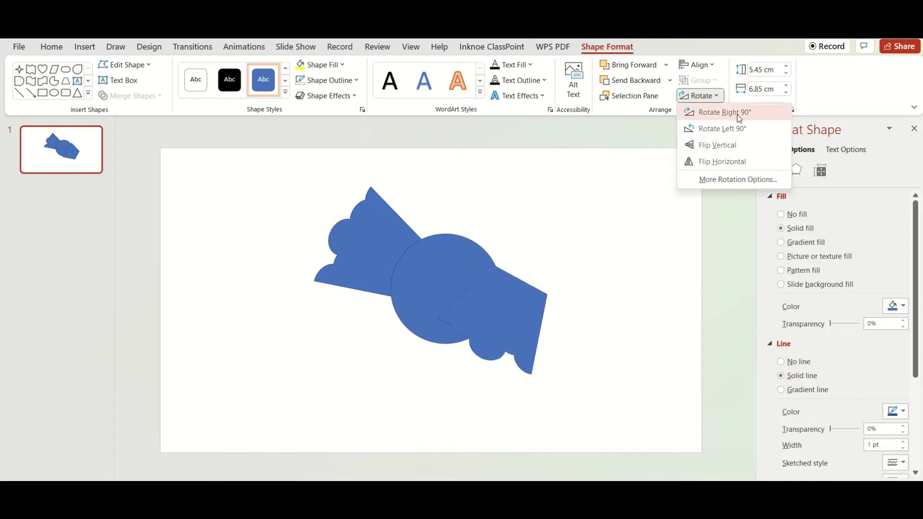
click(723, 112)
drag(556, 347, 436, 281)
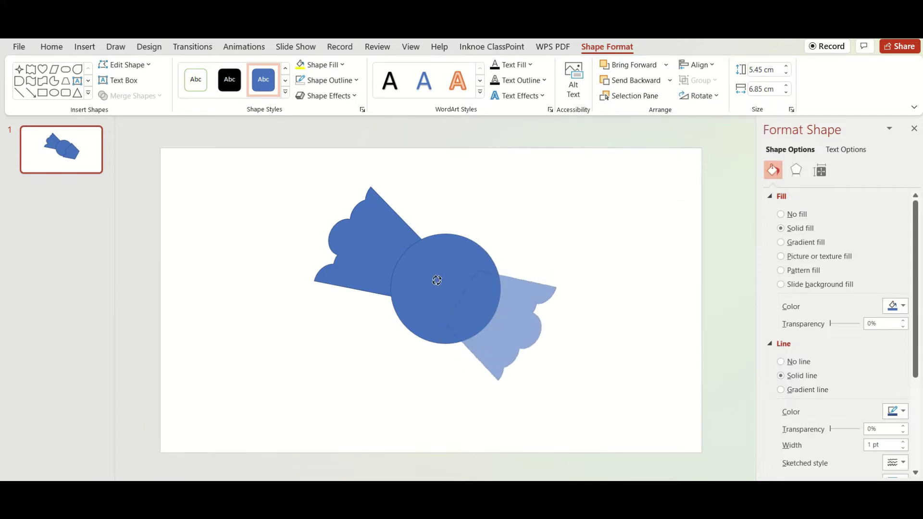
drag(509, 337, 527, 355)
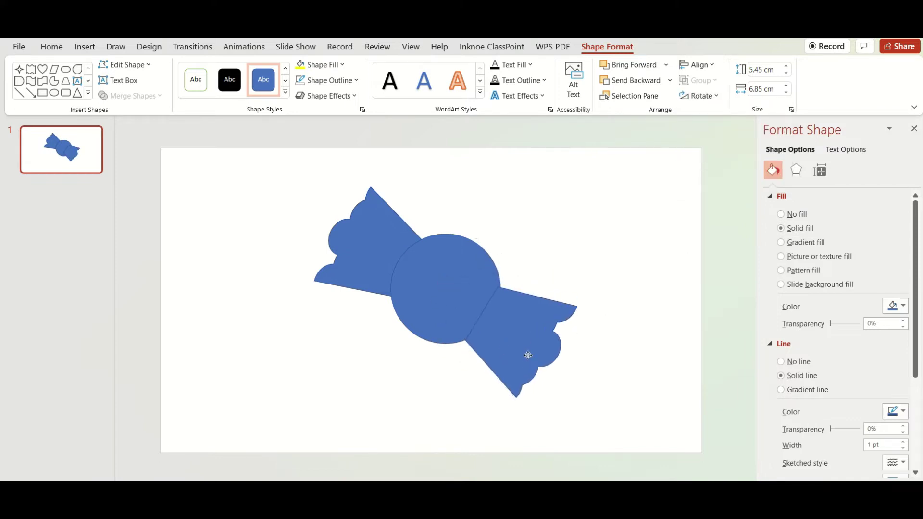
right_click(531, 354)
Make two shrunken copies of the centre circle to the left for the eye.
key(Escape)
key(Escape)
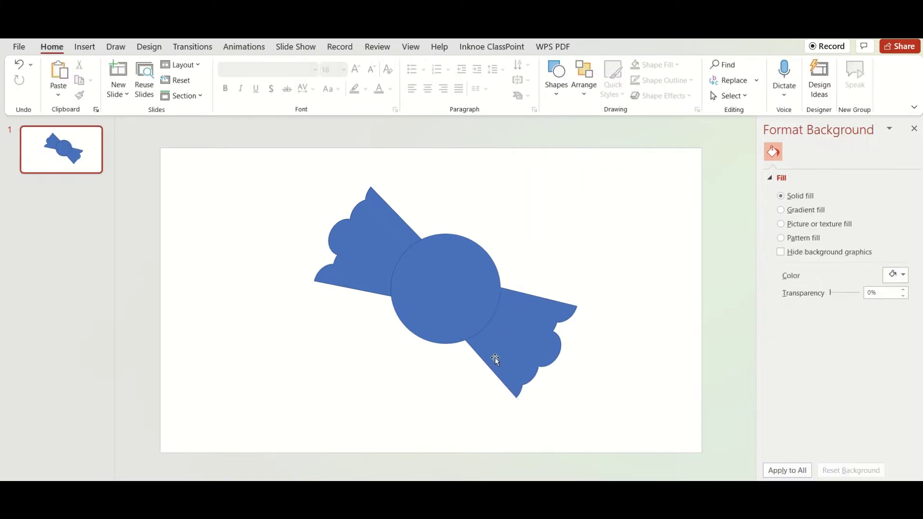
click(449, 287)
drag(449, 287, 246, 304)
mouse_move(306, 363)
mouse_down()
mouse_move(267, 326)
mouse_move(350, 381)
mouse_move(341, 380)
mouse_up()
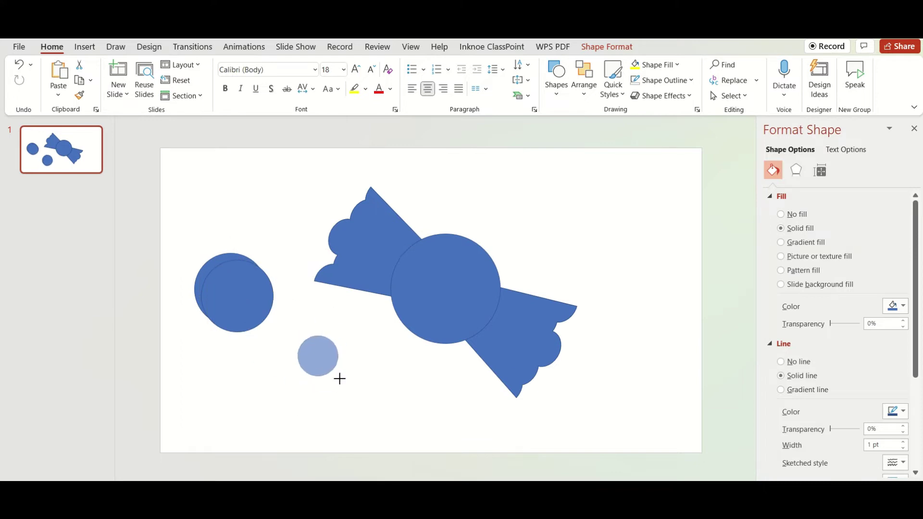
drag(243, 280, 278, 385)
mouse_move(302, 431)
mouse_down()
mouse_move(269, 373)
mouse_move(253, 377)
mouse_move(297, 386)
mouse_move(269, 329)
mouse_move(230, 288)
mouse_move(259, 282)
mouse_up()
Fill the eye circle black and the small circles white as highlights.
shift+click(320, 358)
click(606, 47)
click(195, 79)
click(231, 289)
click(229, 80)
click(259, 308)
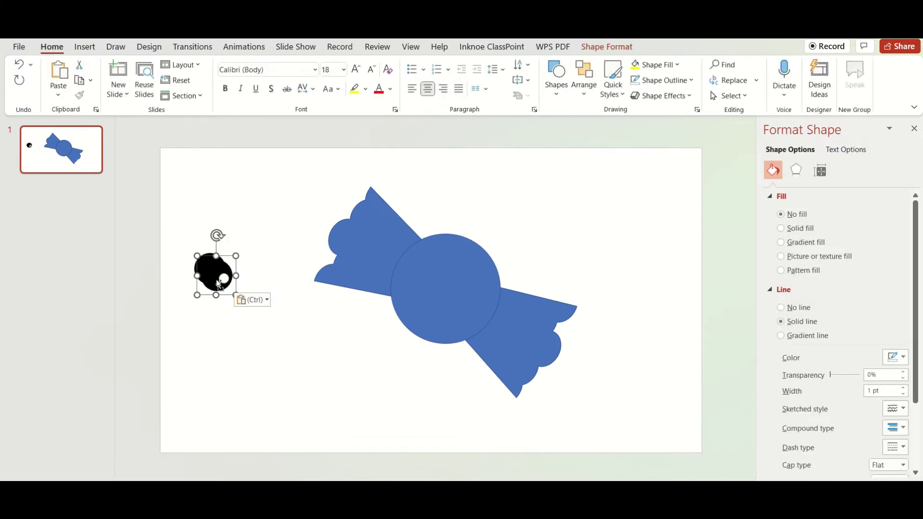
Draw an oval below the eyes and position it.
click(92, 48)
click(226, 77)
click(241, 276)
drag(250, 359, 353, 416)
drag(313, 385, 300, 372)
key(Escape)
click(299, 346)
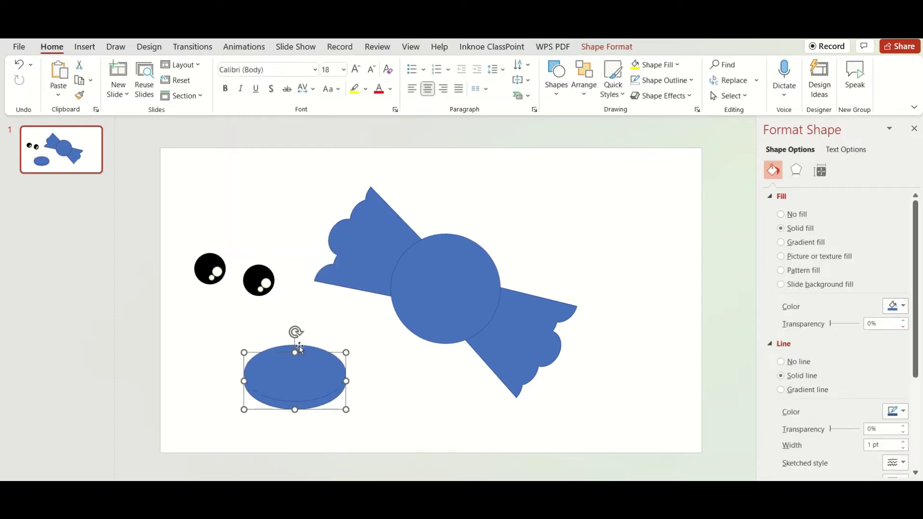
Offset a second oval and merge them into a black smile crescent.
click(607, 46)
click(133, 95)
key(Escape)
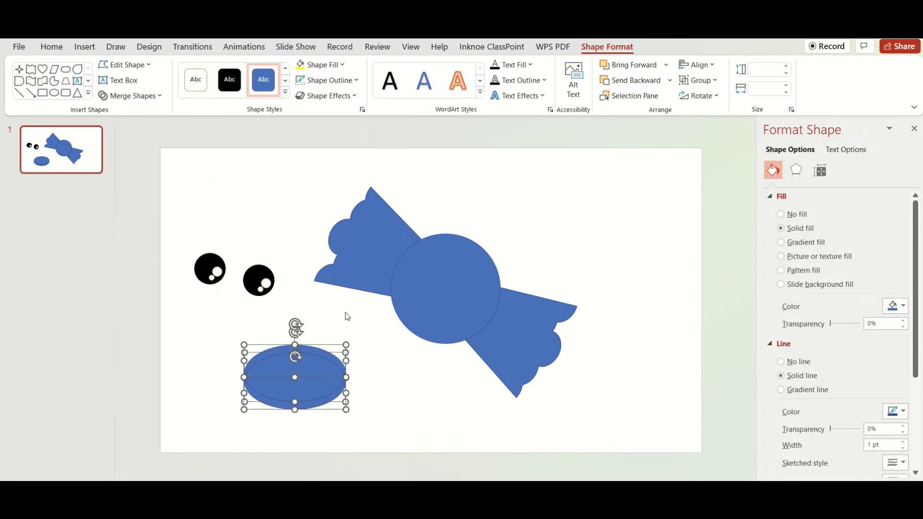
drag(343, 385, 288, 355)
click(337, 399)
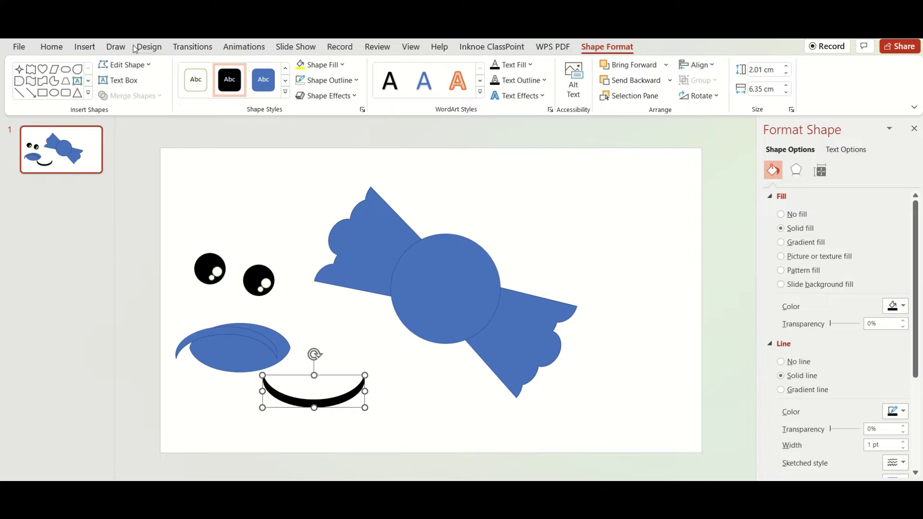
Copy the candy's centre circle and move the copy to the top right.
click(458, 232)
key(ctrl+c)
key(ctrl+v)
drag(457, 272, 630, 207)
Paste more circle copies, shrink them and place small circles on the spare circle's edges.
key(ctrl+v)
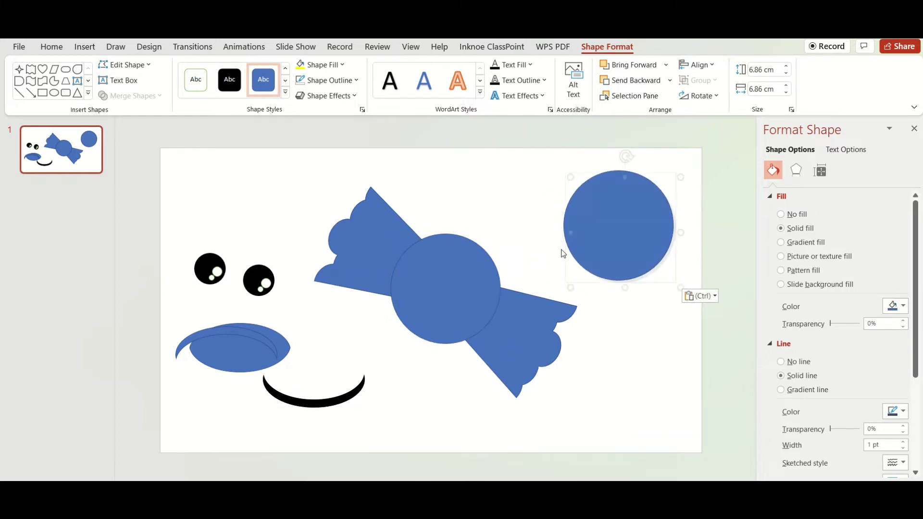
drag(636, 242, 673, 356)
mouse_move(711, 393)
mouse_down()
mouse_move(642, 321)
mouse_move(625, 287)
mouse_move(667, 252)
mouse_up()
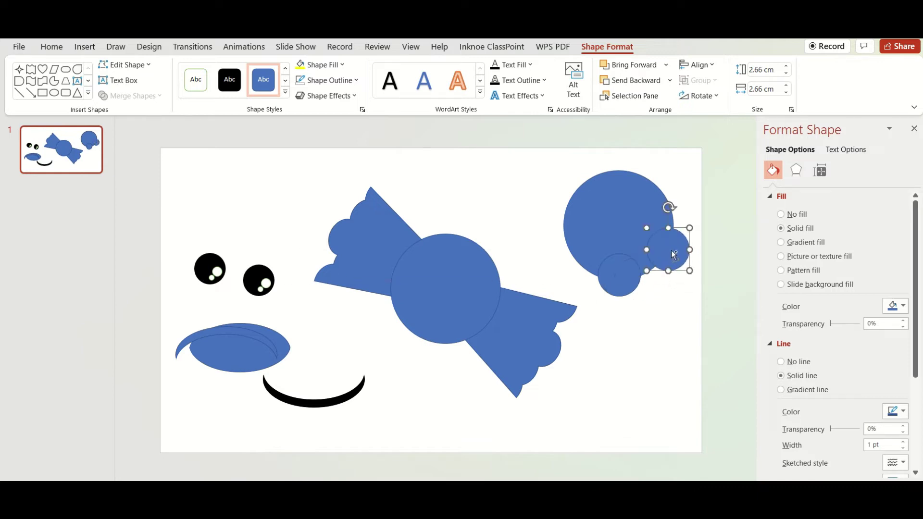
drag(619, 169, 621, 177)
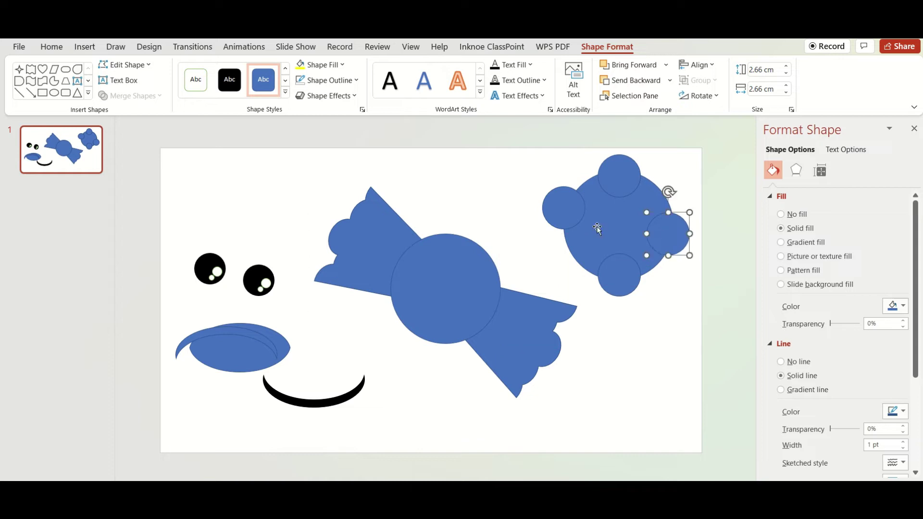
drag(563, 220, 561, 231)
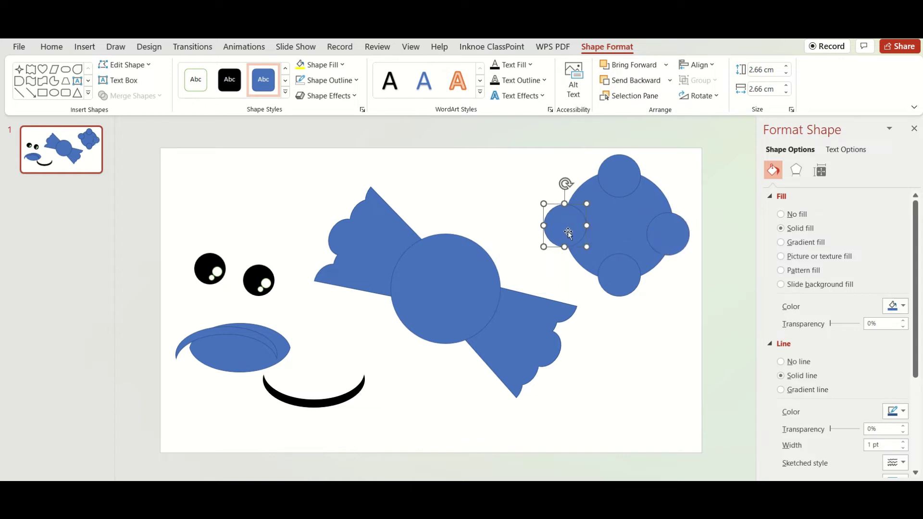
Select the flower-like circle cluster, undoing and redoing a couple of recent edits.
drag(515, 158, 725, 295)
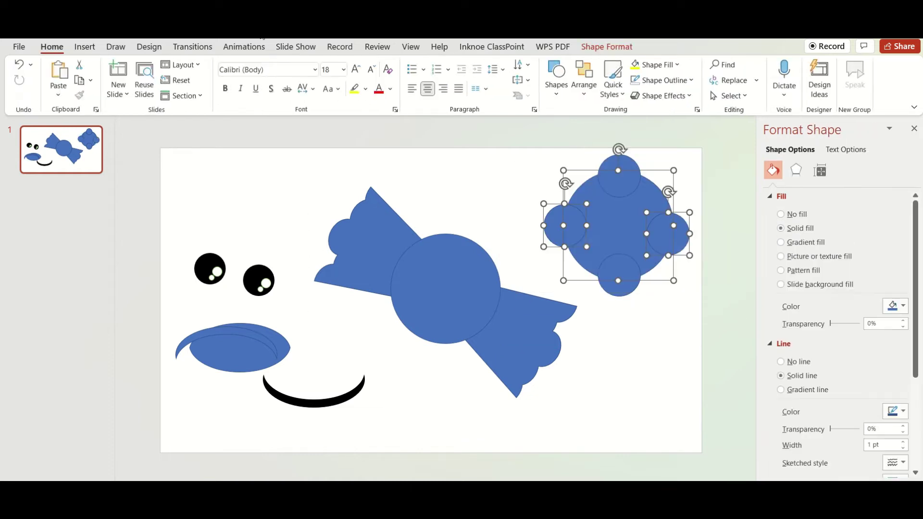
click(607, 47)
click(131, 95)
key(Escape)
key(ctrl+z)
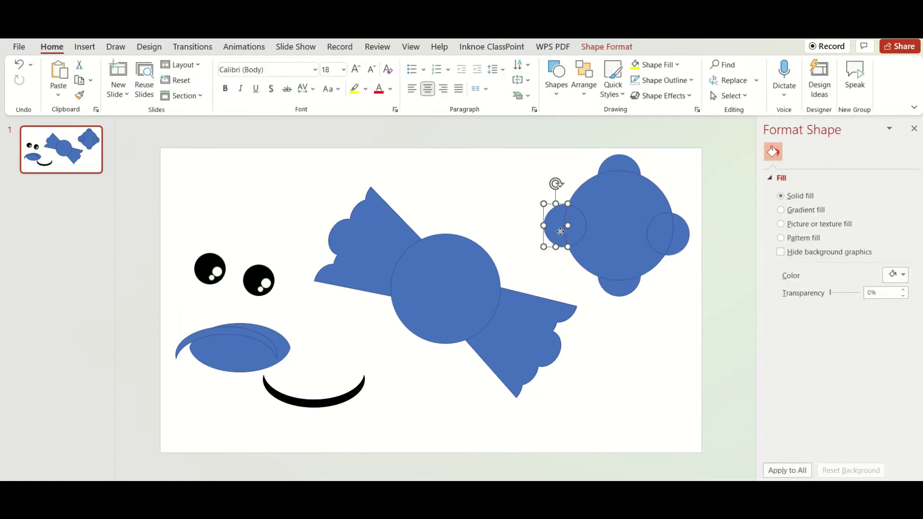
key(ctrl+z)
key(ctrl+z)
key(ctrl+y)
key(ctrl+y)
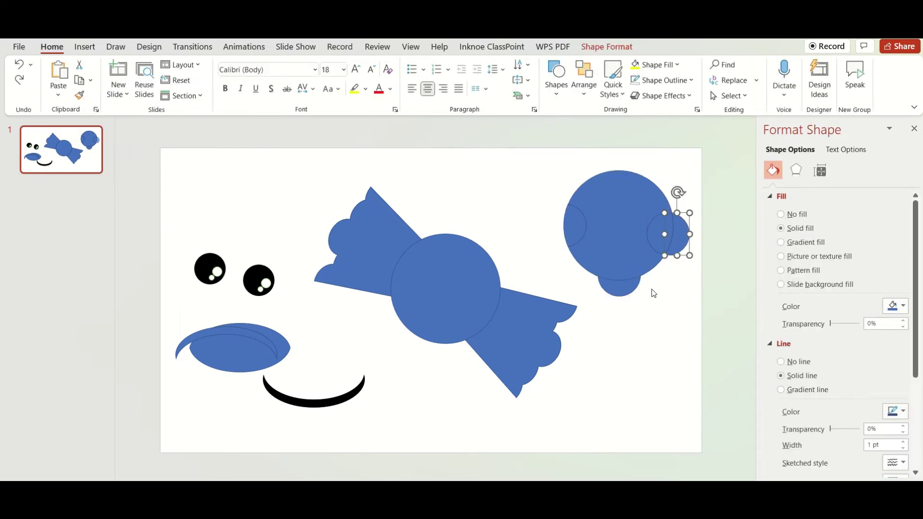
key(ctrl+y)
key(ctrl+y)
key(ctrl+y)
click(625, 289)
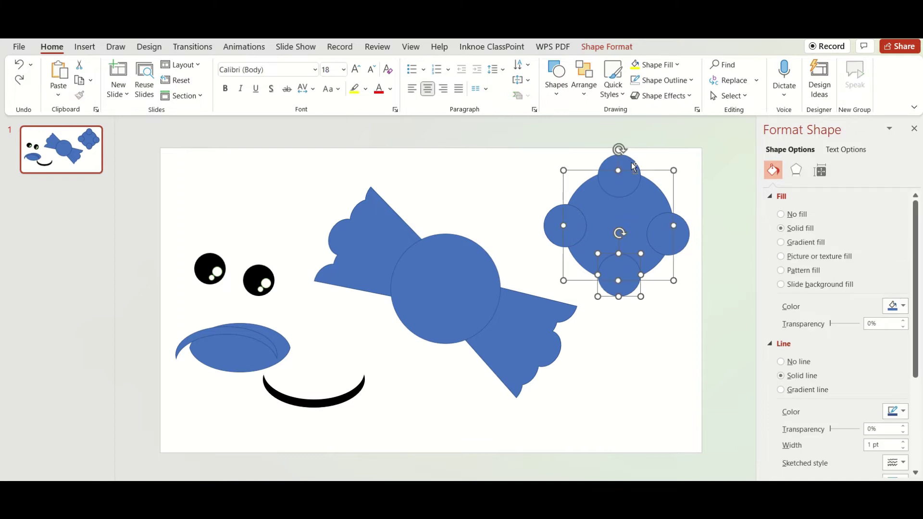
click(618, 46)
click(474, 304)
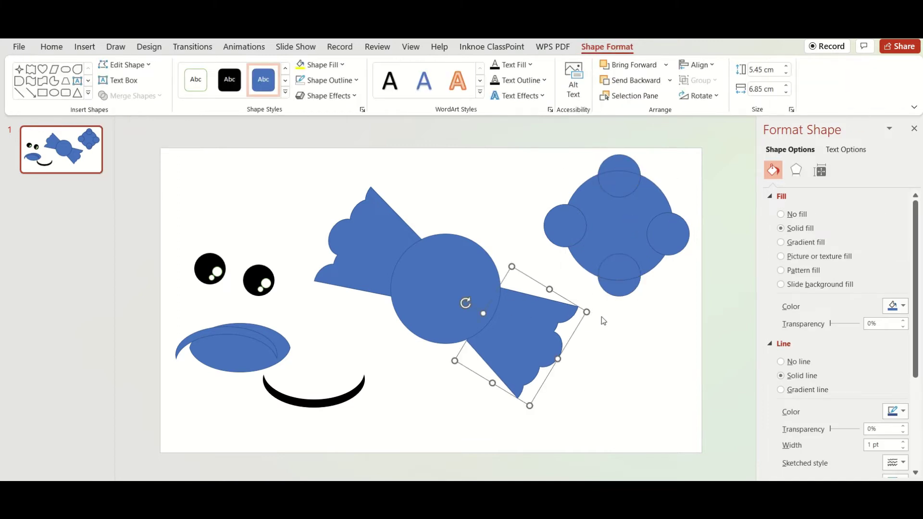
key(Escape)
Select the big circle and its four small circles and apply Merge Shapes > Fragment.
click(619, 260)
click(573, 222)
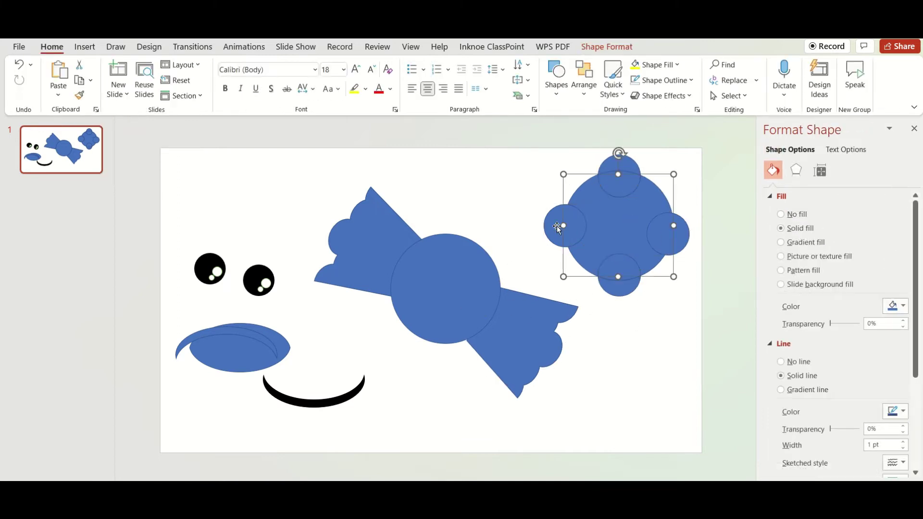
click(607, 46)
click(131, 96)
key(Escape)
click(131, 96)
click(135, 152)
key(Escape)
click(583, 235)
Copy the fragment pieces from the right shape onto the candy's centre circle.
key(Escape)
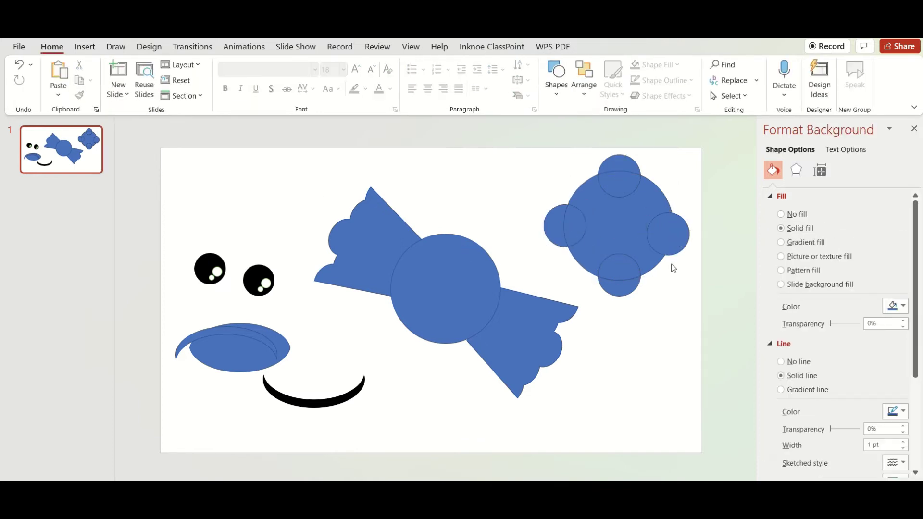
click(642, 258)
drag(629, 220, 581, 273)
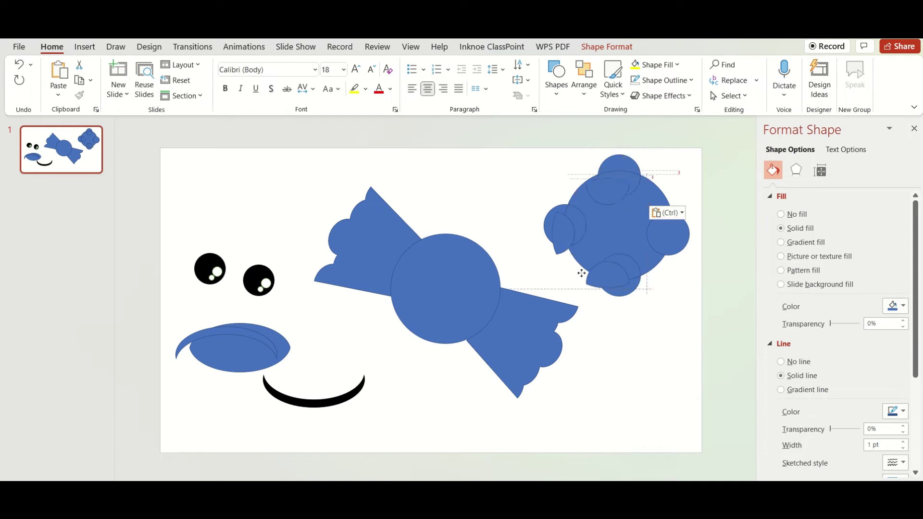
click(450, 328)
key(Escape)
Fragment the right-side pieces again and select the right-hand piece.
click(680, 231)
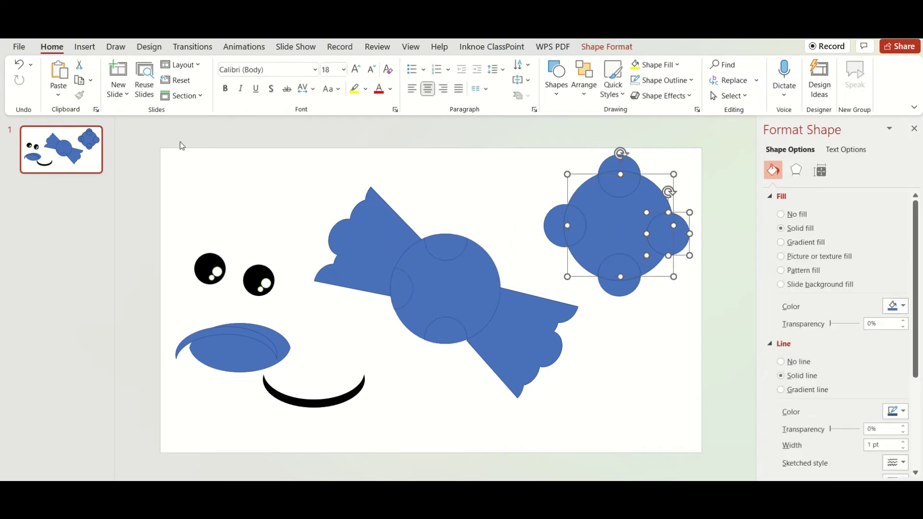
click(607, 47)
click(150, 101)
click(129, 144)
click(680, 304)
click(663, 245)
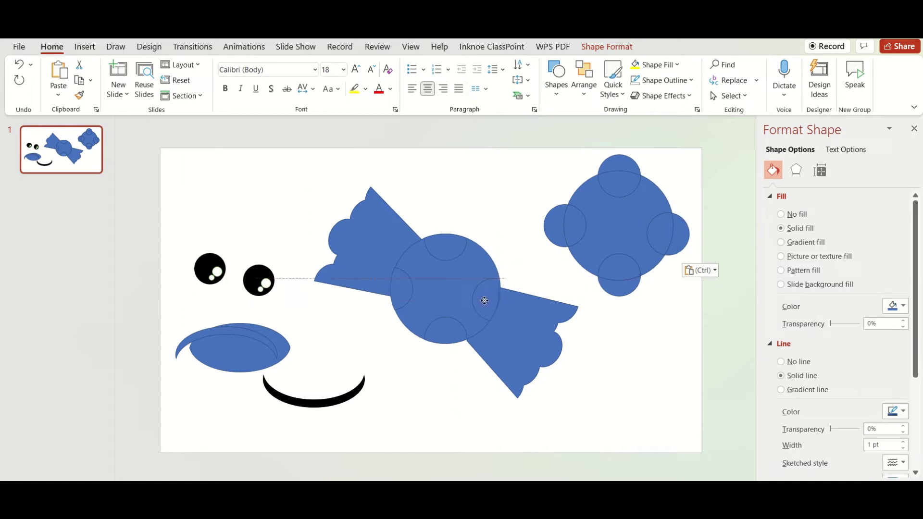
click(580, 334)
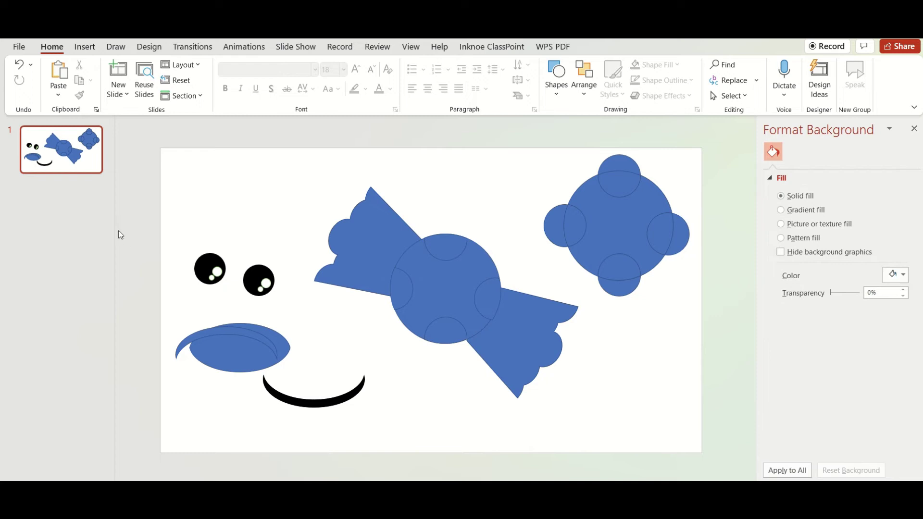
Undo an accidental move and shift the right flower-like cluster to the top-right corner.
mouse_move(265, 285)
mouse_down()
mouse_move(457, 284)
mouse_move(310, 272)
mouse_up()
key(ctrl+z)
key(ctrl+z)
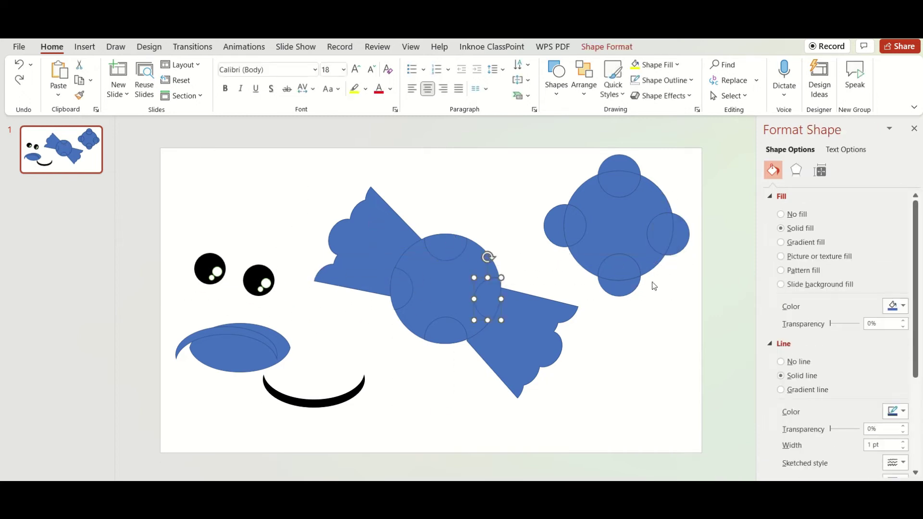
click(654, 286)
drag(284, 176, 477, 306)
click(587, 374)
drag(540, 149, 709, 303)
mouse_move(621, 217)
mouse_down()
mouse_move(663, 369)
mouse_move(654, 200)
mouse_move(681, 172)
mouse_up()
Remove the blue fill from all candy parts and give them thick black outlines.
mouse_move(283, 166)
mouse_down()
mouse_move(586, 392)
mouse_move(588, 404)
mouse_up()
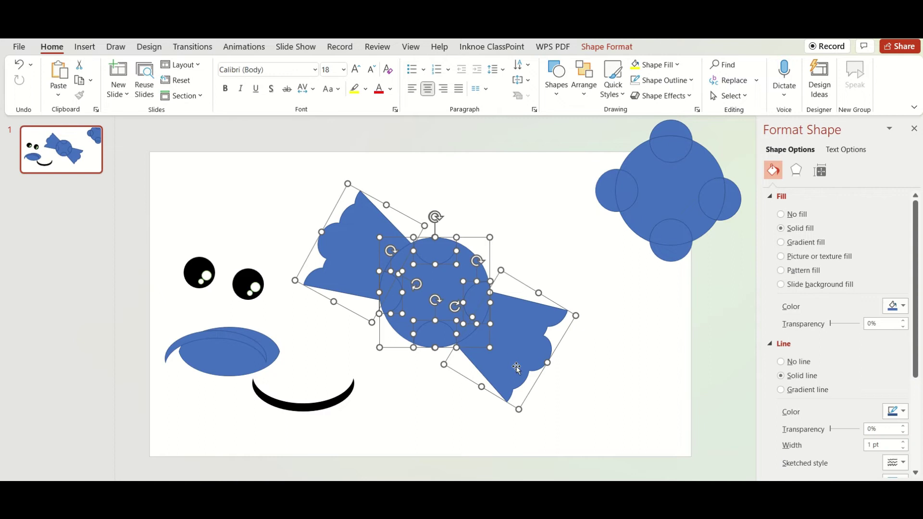
click(607, 46)
click(321, 64)
click(323, 230)
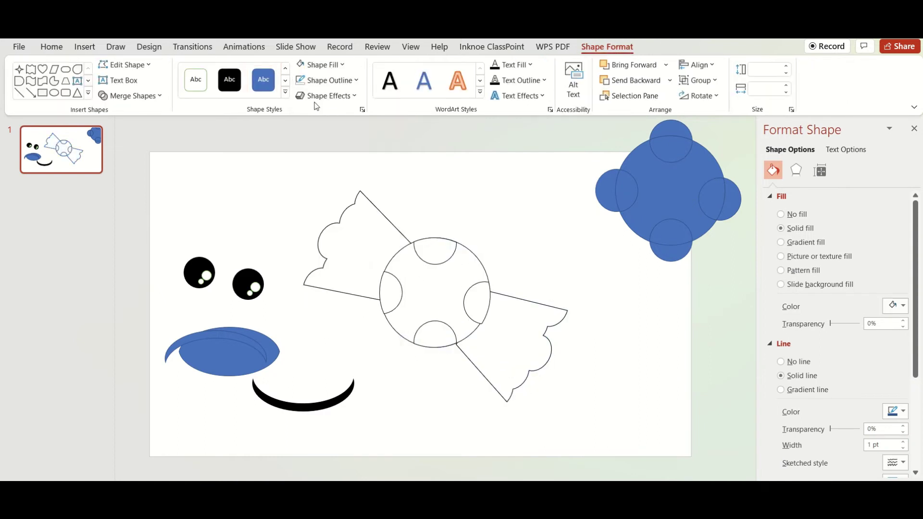
click(321, 80)
click(457, 428)
click(582, 404)
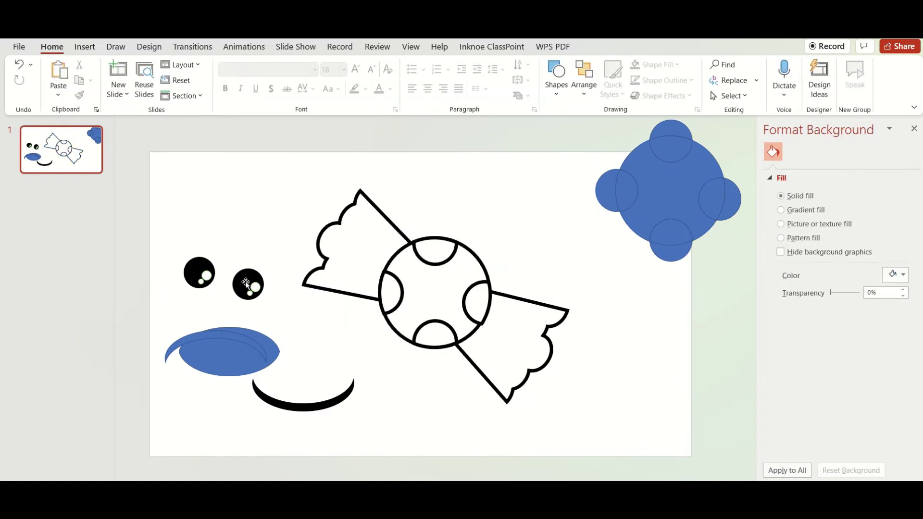
Move both eyes onto the candy's central circle, enlarge them, and nudge each into place.
drag(246, 283, 450, 276)
drag(205, 265, 390, 289)
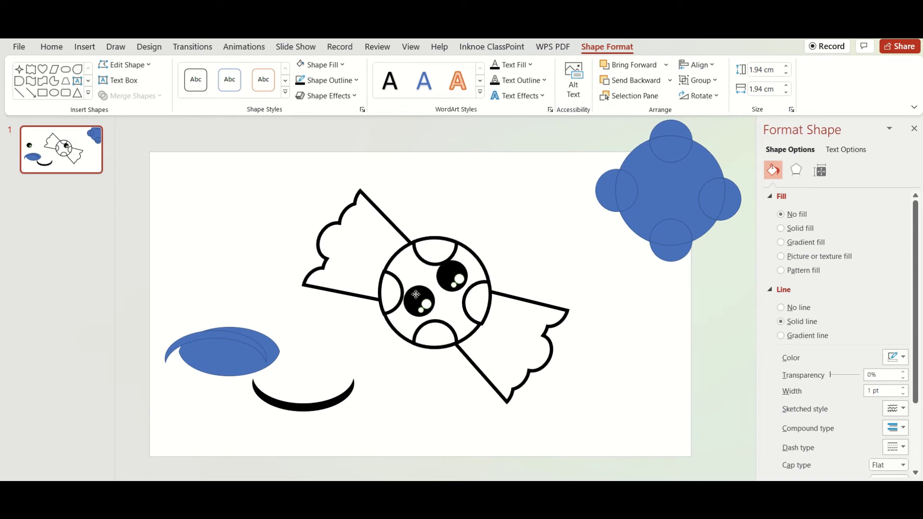
click(591, 344)
click(450, 281)
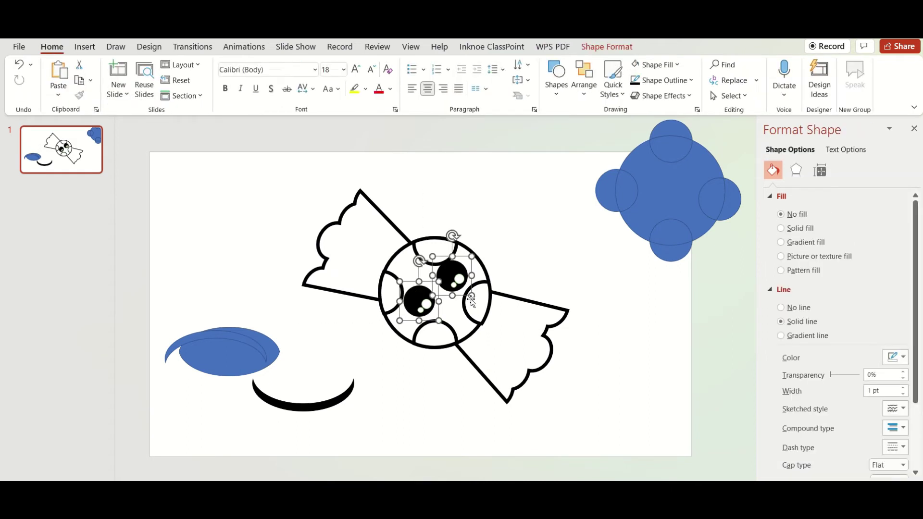
drag(472, 302, 468, 295)
click(555, 286)
drag(450, 264, 445, 262)
drag(410, 301, 407, 305)
Group the two eyes, tilt the pair to match the candy, and lower the left eye.
right_click(453, 266)
click(490, 325)
drag(449, 227, 409, 231)
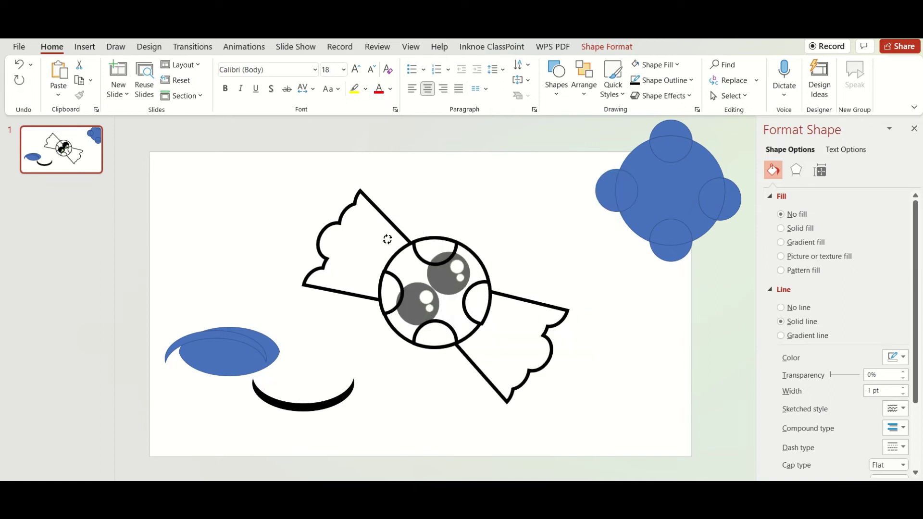
drag(359, 215, 361, 217)
click(377, 288)
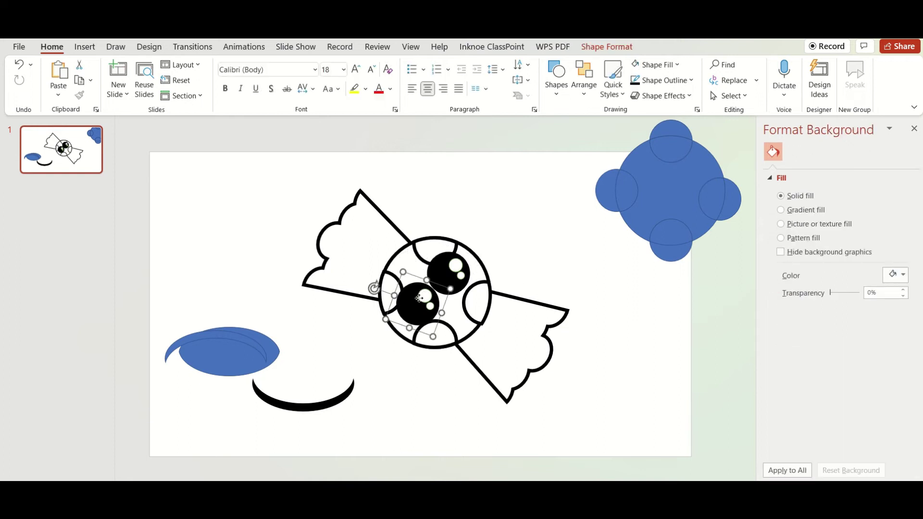
drag(414, 304, 417, 300)
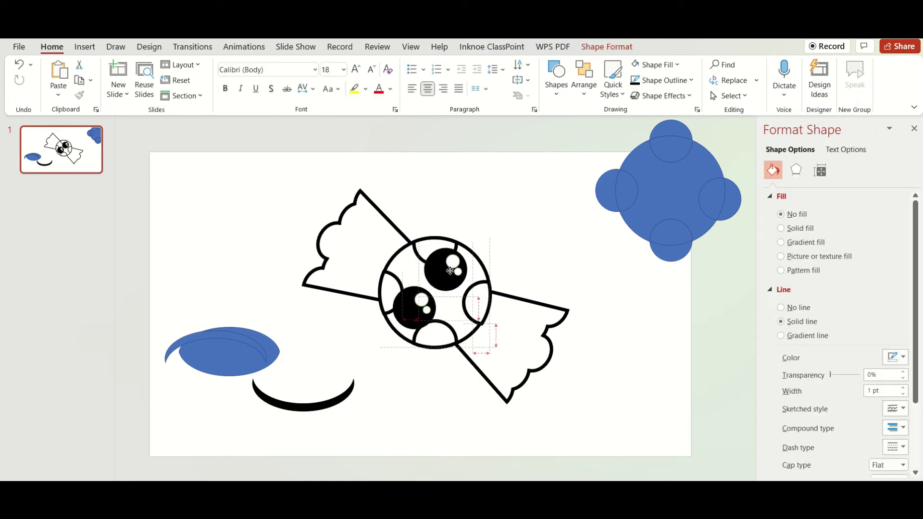
click(303, 395)
Rotate the smile arc and position it just below, between the eyes.
drag(342, 352, 330, 377)
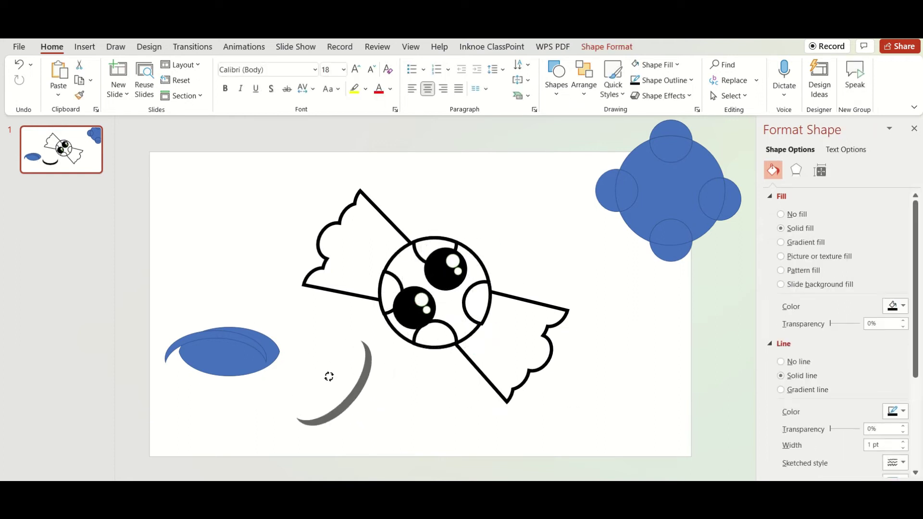
drag(380, 358, 338, 411)
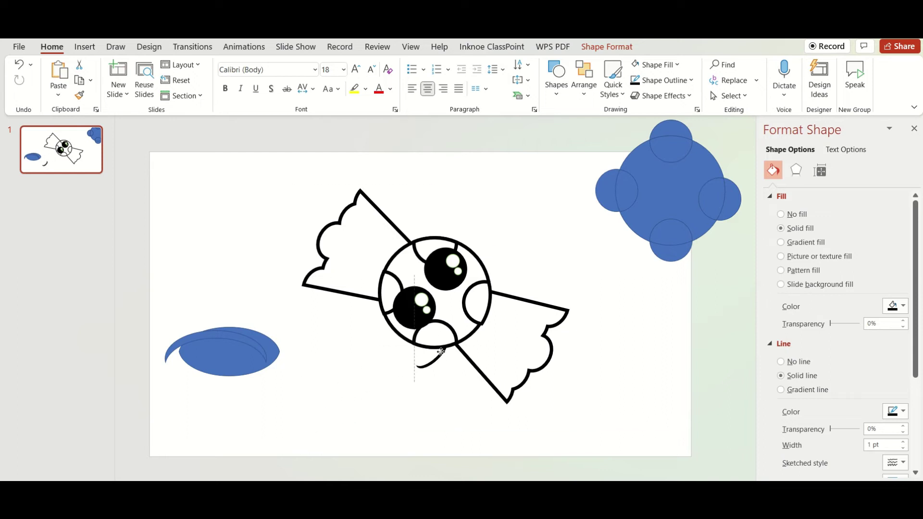
right_click(460, 311)
click(510, 326)
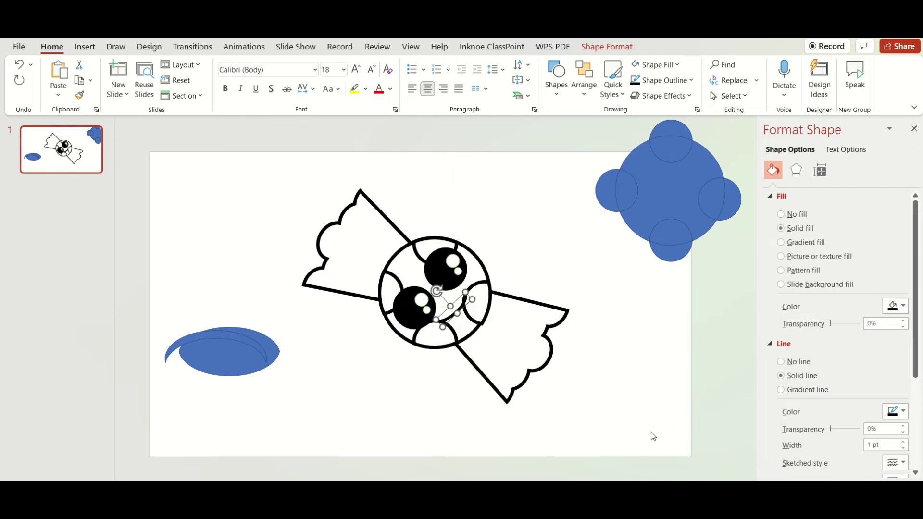
ctrl+scroll(479, 321, up, 5)
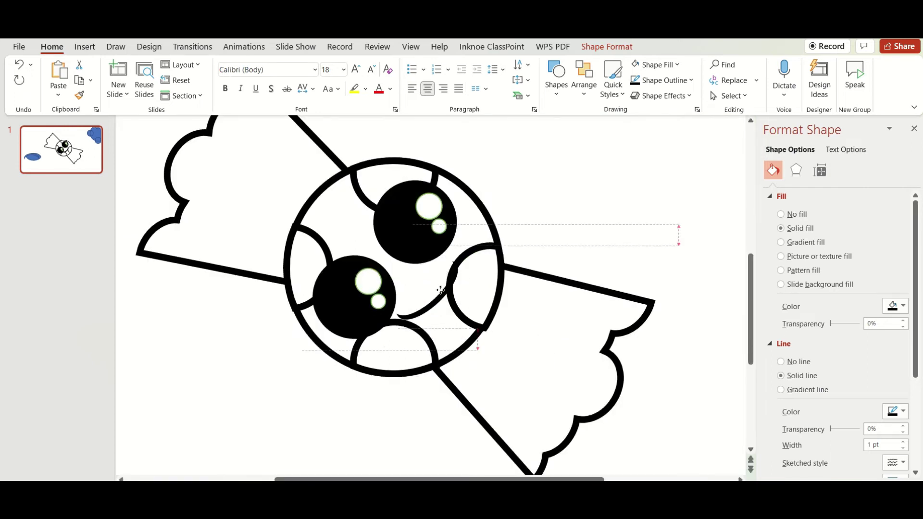
drag(460, 277, 446, 270)
drag(430, 301, 428, 292)
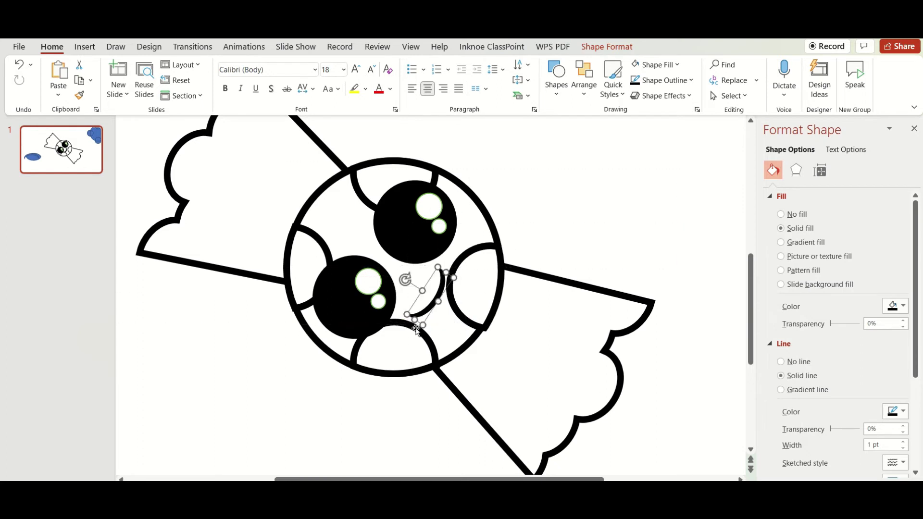
Shrink the bottom and right arc pieces on the candy rim.
click(435, 370)
drag(436, 374, 405, 355)
click(434, 422)
click(461, 309)
drag(498, 331, 480, 288)
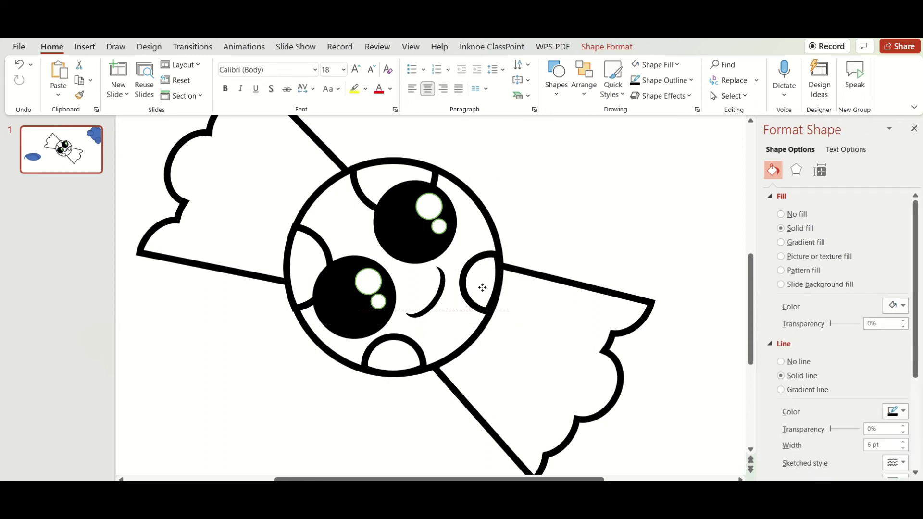
Shrink and tilt the top arc, then tilt and move the left arc onto the rim.
click(438, 188)
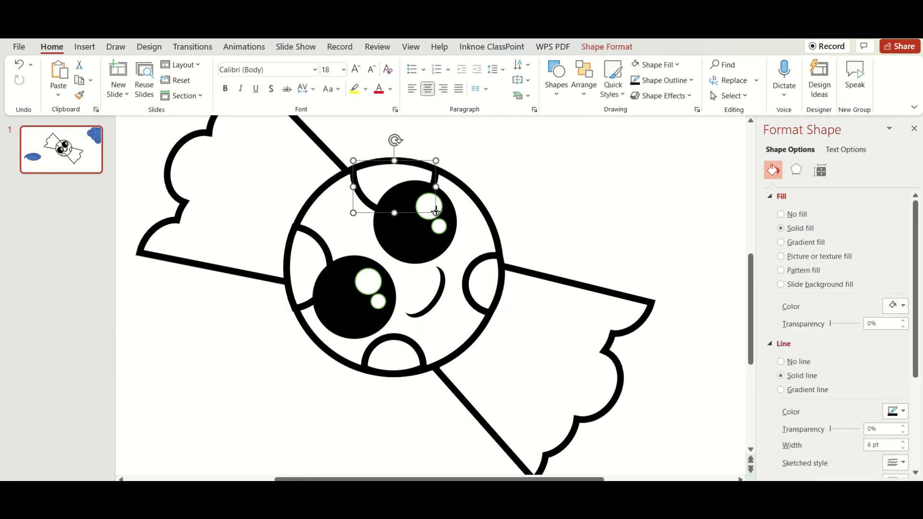
drag(435, 212, 407, 195)
drag(376, 155, 390, 158)
click(315, 249)
mouse_move(305, 200)
mouse_down()
mouse_move(313, 208)
mouse_move(305, 212)
mouse_up()
drag(310, 246, 308, 256)
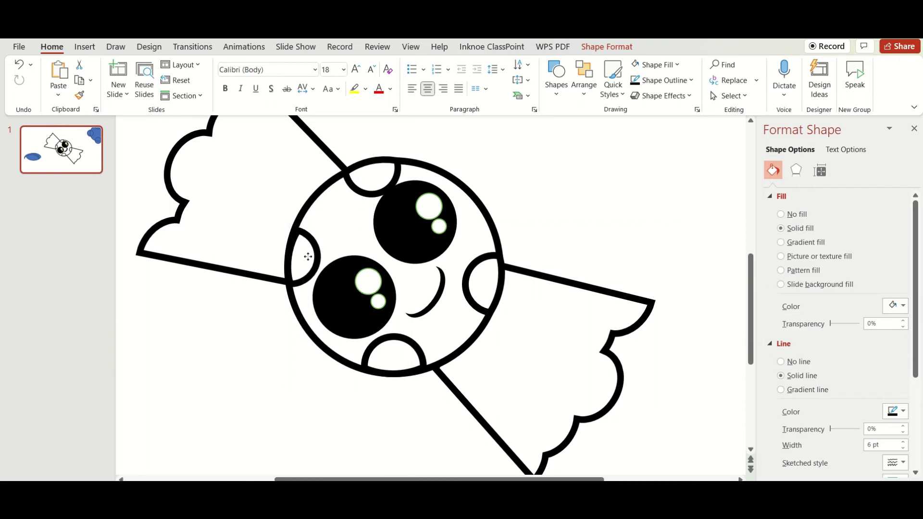
key(Escape)
Flatten the blue circle into a narrow ellipse with a 6 pt outline.
scroll(430, 296, left, 3)
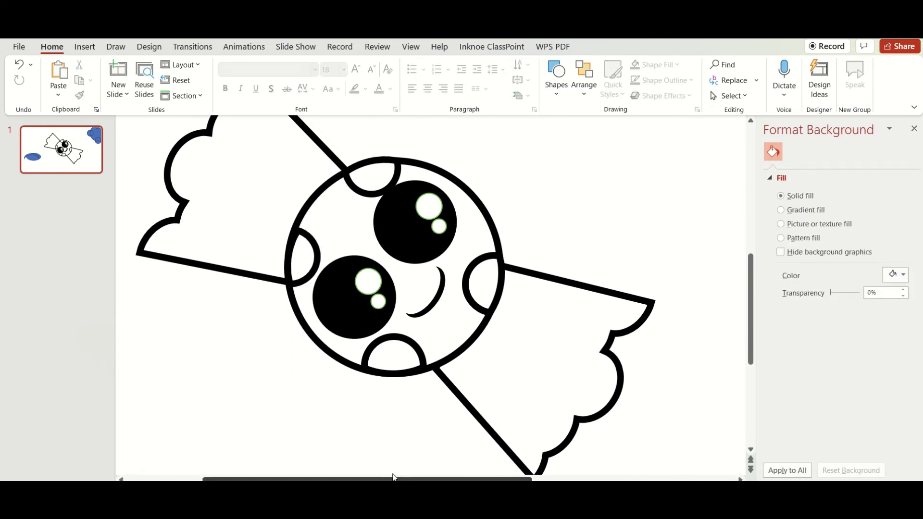
drag(147, 404, 387, 397)
drag(347, 423, 350, 371)
drag(403, 351, 377, 346)
drag(334, 370, 335, 349)
click(607, 47)
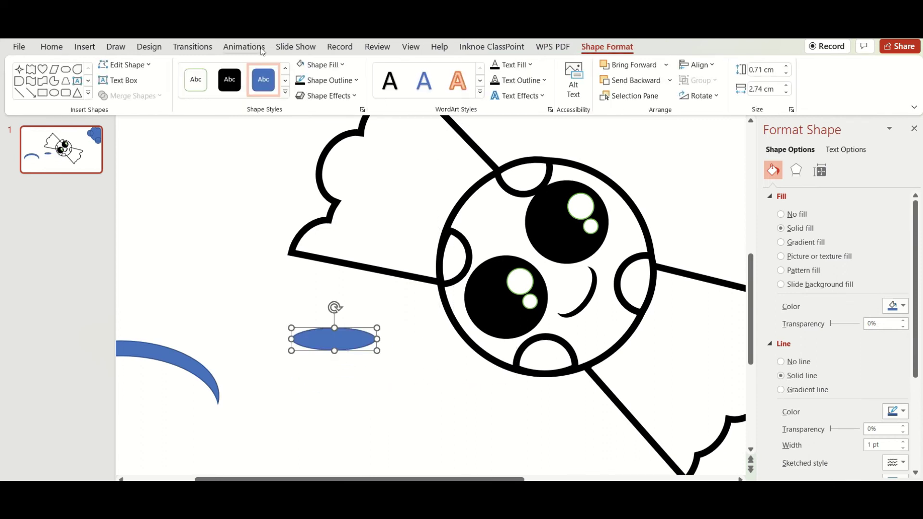
click(329, 80)
click(461, 424)
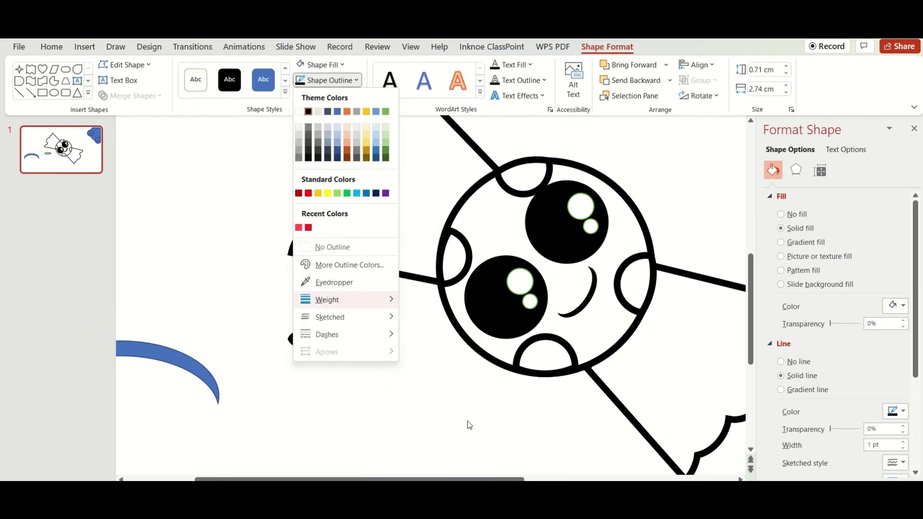
Narrow the ellipse to about 1.7 cm, tilt it, and place it beside the smile.
drag(377, 339, 344, 338)
drag(317, 306, 290, 323)
drag(340, 349, 558, 329)
right_click(559, 330)
key(Escape)
click(576, 337)
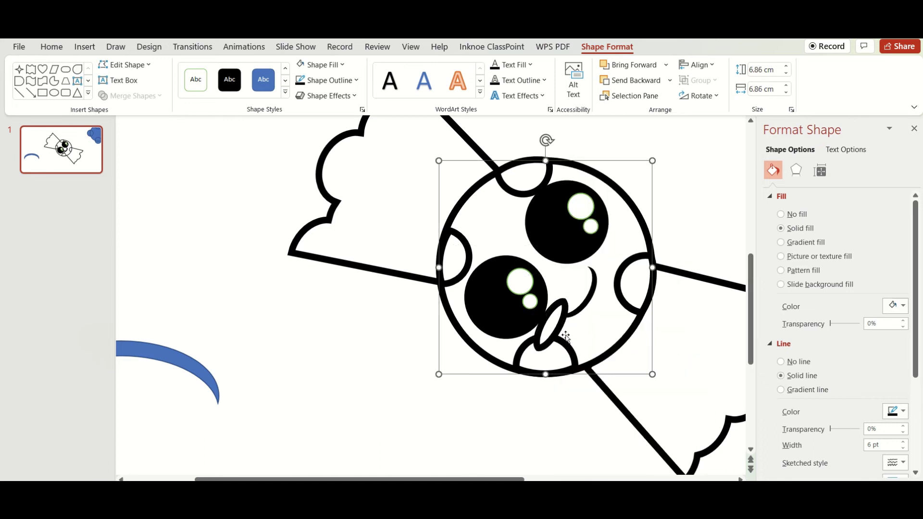
click(591, 291)
drag(554, 308, 555, 323)
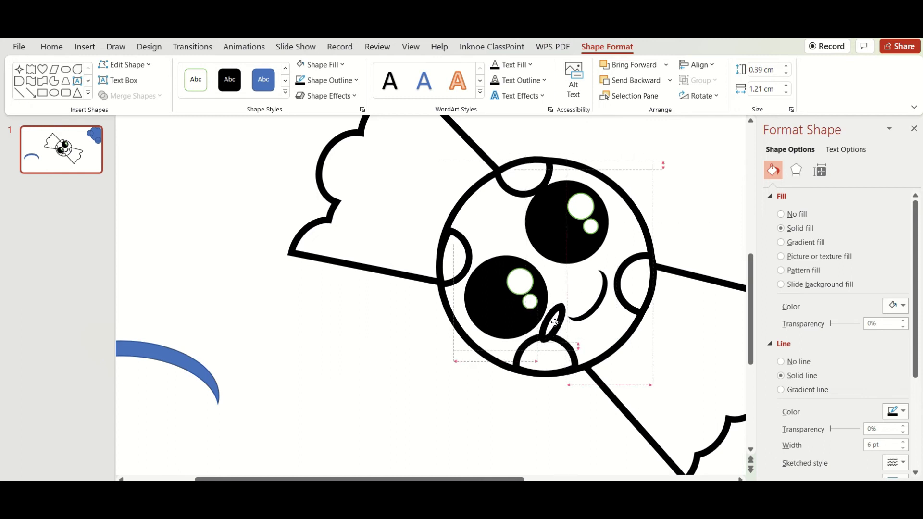
Copy the tilted ellipse to sit beside the upper eye.
drag(555, 323, 610, 238)
click(610, 237)
scroll(582, 226, down, 3)
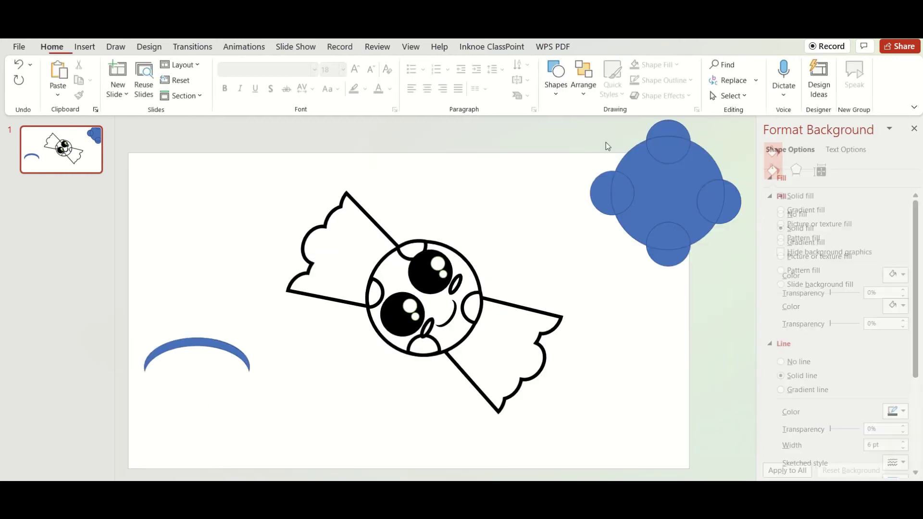
Delete the leftover blue cloud pieces and the blue arc.
mouse_move(605, 143)
mouse_down()
mouse_move(730, 271)
mouse_move(599, 135)
mouse_up()
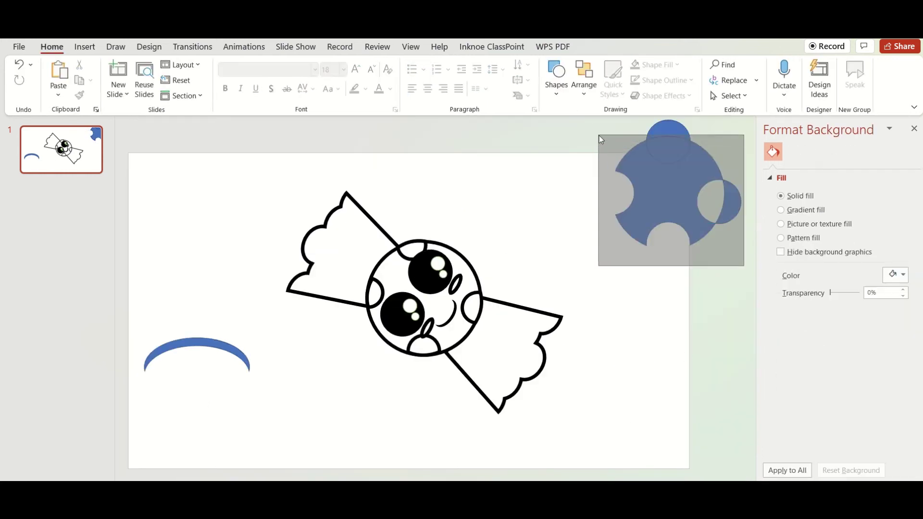
key(Delete)
click(251, 333)
key(Delete)
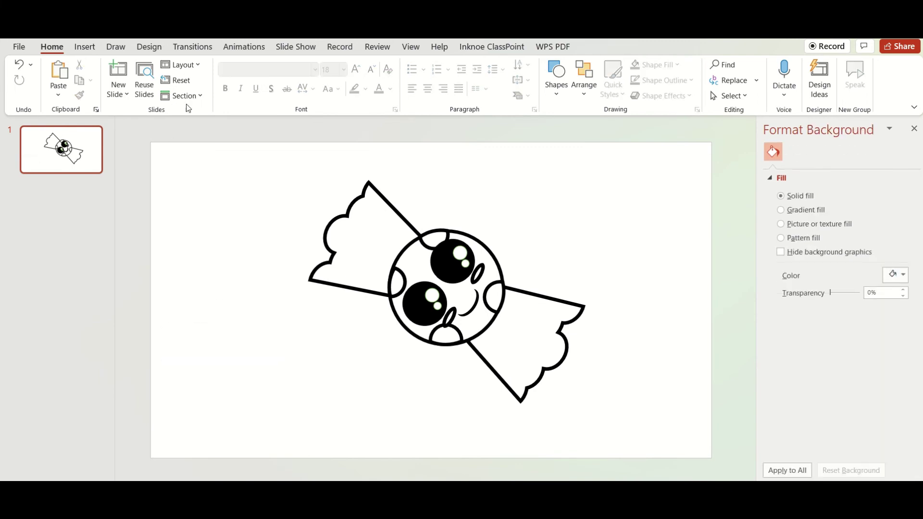
Draw a thin rectangle bar, rotate it diagonally, and place it behind the upper-left wrapper.
click(85, 47)
click(229, 77)
click(248, 145)
drag(231, 227, 239, 302)
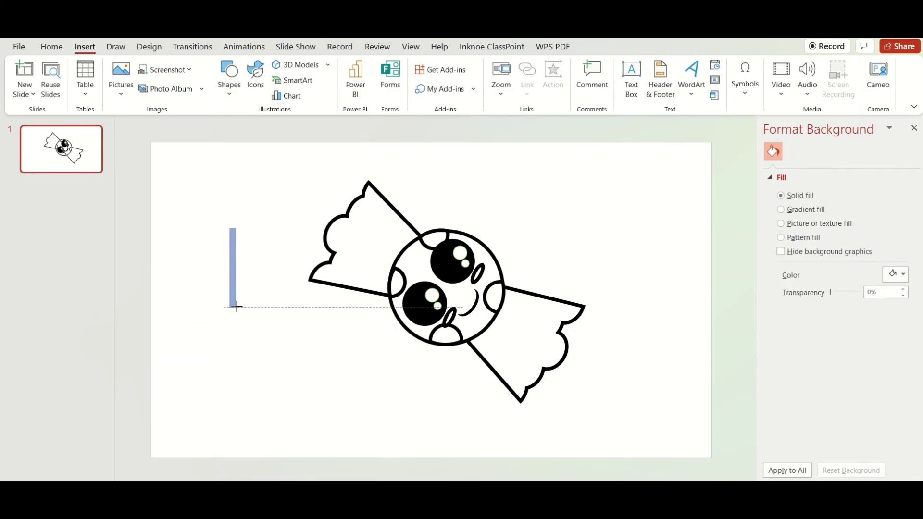
mouse_move(233, 207)
mouse_down()
mouse_move(199, 239)
mouse_move(214, 226)
mouse_up()
drag(254, 270, 398, 243)
right_click(406, 243)
click(445, 285)
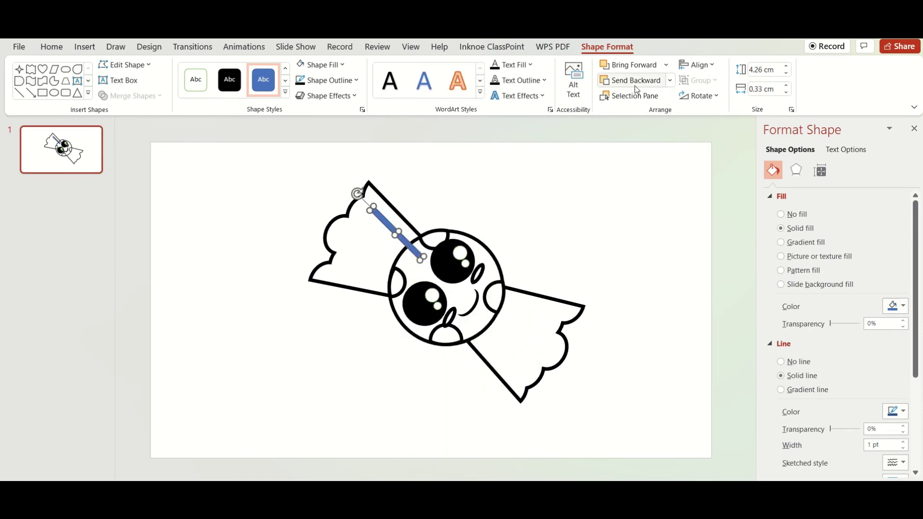
drag(415, 248, 416, 246)
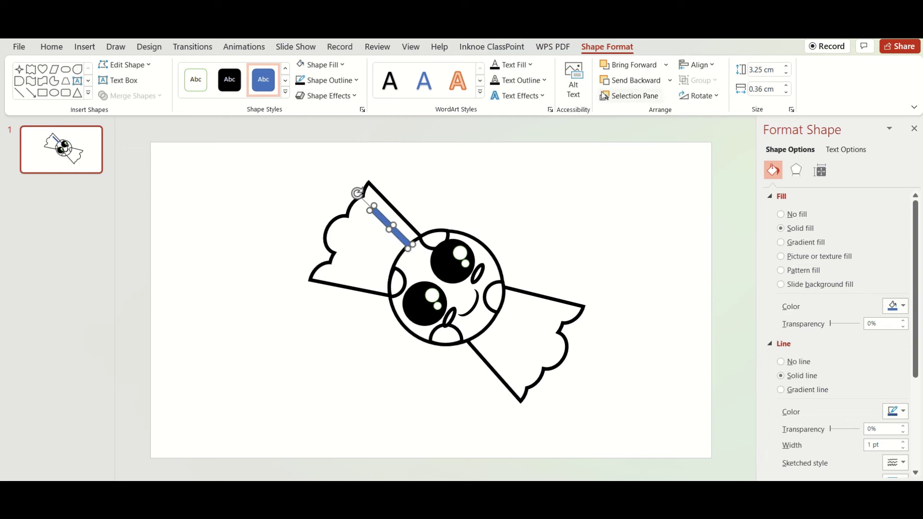
Fill the bar black with no outline and duplicate it.
click(636, 87)
click(642, 65)
click(234, 80)
click(326, 80)
click(329, 245)
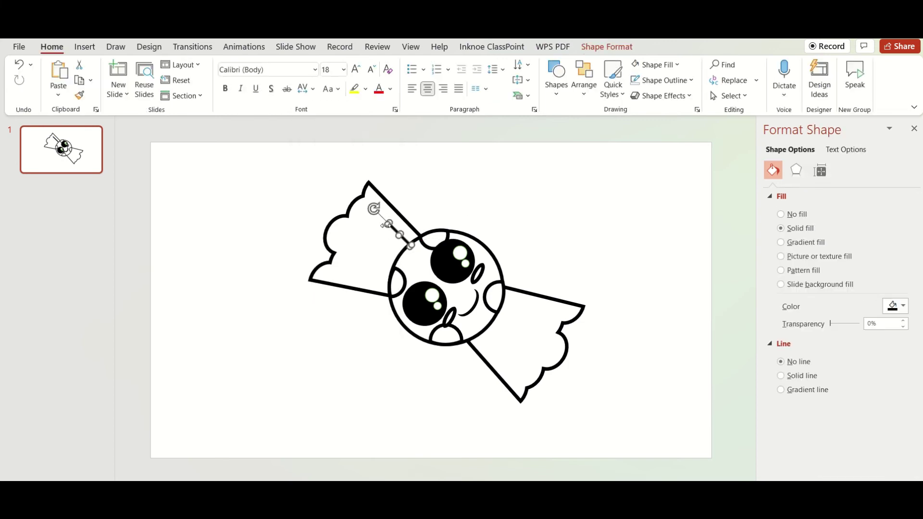
key(ctrl+d)
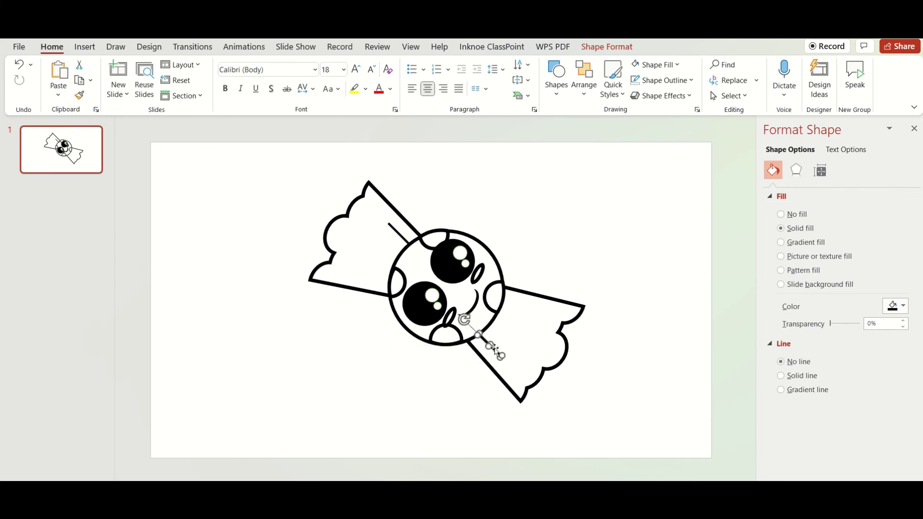
Place bar copies on the lower-right and upper-left wrappers.
drag(493, 350, 496, 343)
click(515, 333)
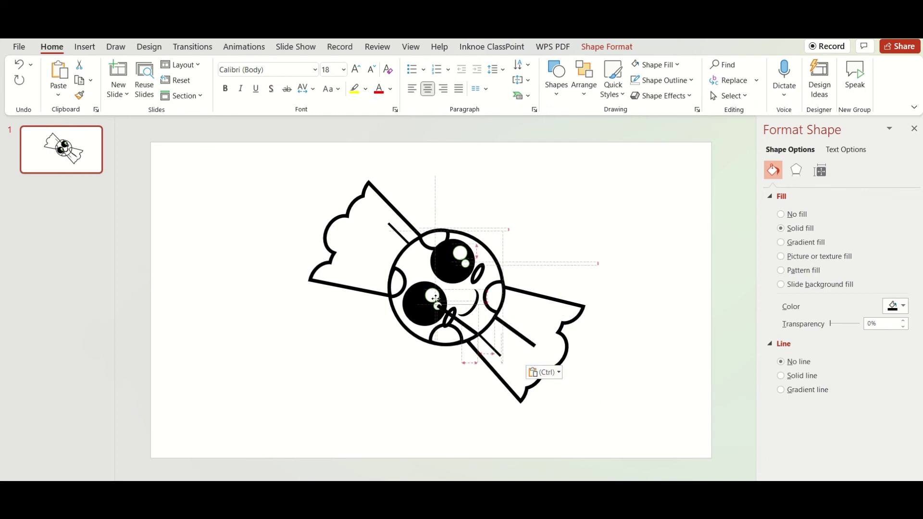
mouse_move(527, 343)
mouse_down()
mouse_move(409, 245)
mouse_move(370, 254)
mouse_up()
Rotate a bar 90° to the opposite diagonal and add a copy on the right wrapper.
click(627, 51)
click(700, 96)
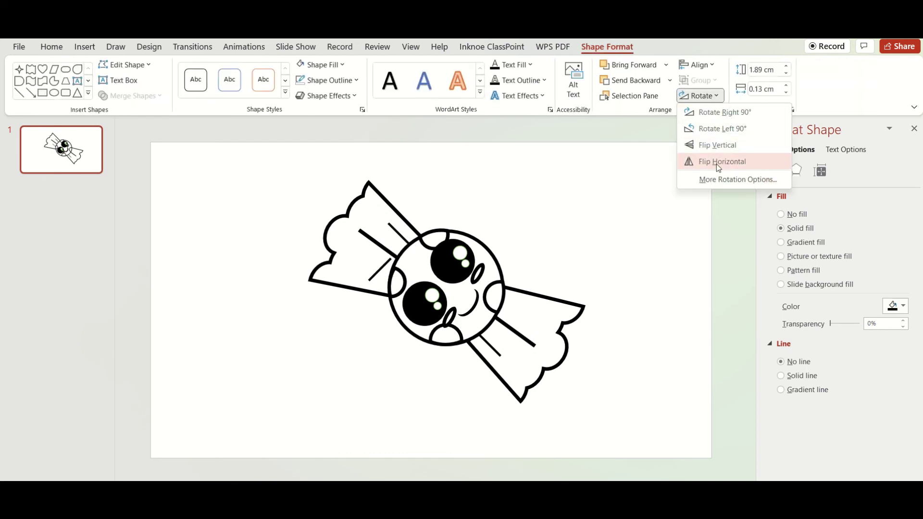
click(748, 113)
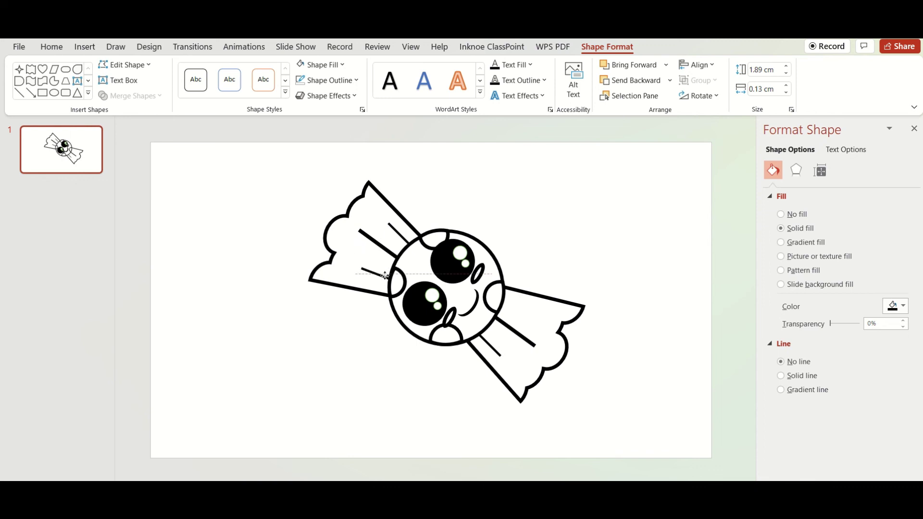
key(ctrl+v)
mouse_move(438, 276)
mouse_down()
mouse_move(542, 316)
mouse_move(516, 308)
mouse_up()
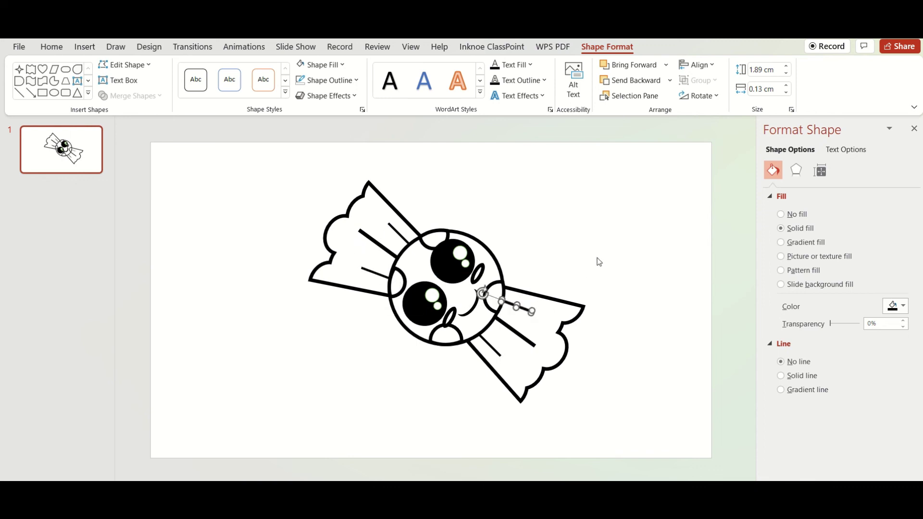
click(574, 247)
Fill the candy's centre circle dark green.
click(440, 305)
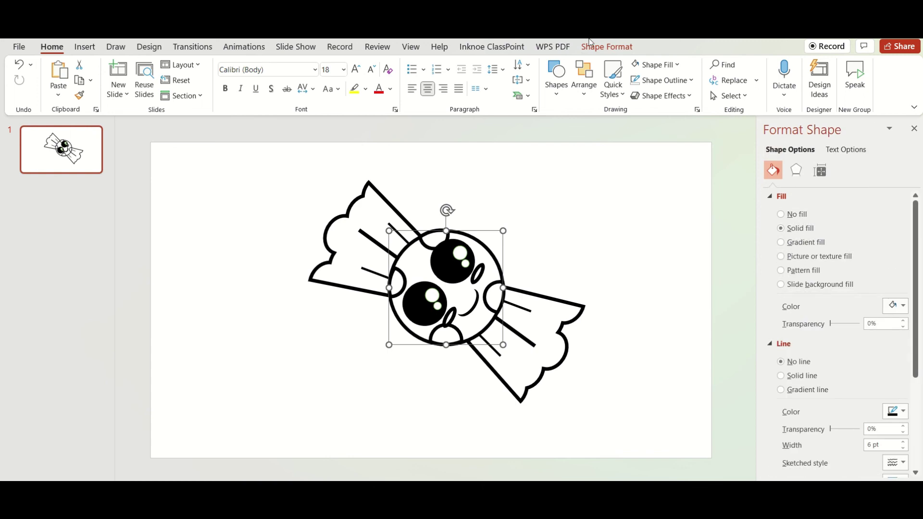
click(607, 47)
click(320, 64)
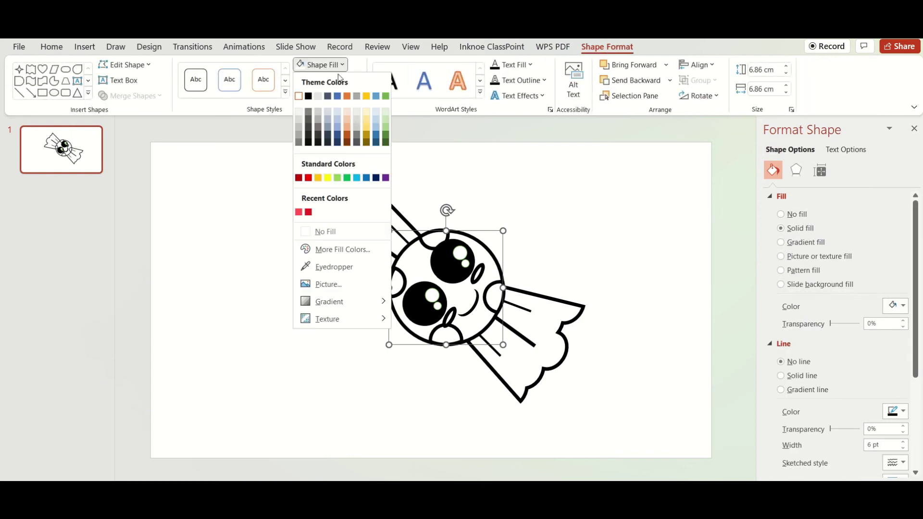
click(385, 137)
Fill the rim spots cream.
click(435, 238)
shift+click(493, 295)
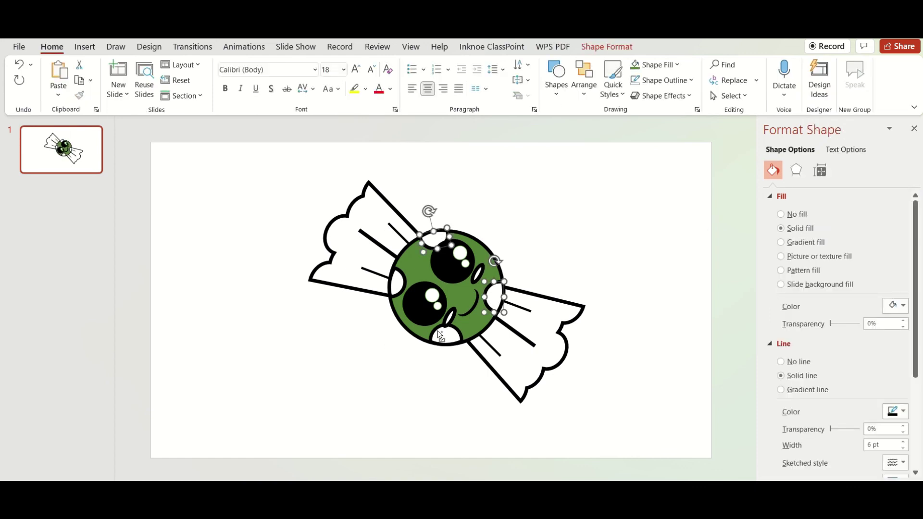
click(606, 47)
click(320, 64)
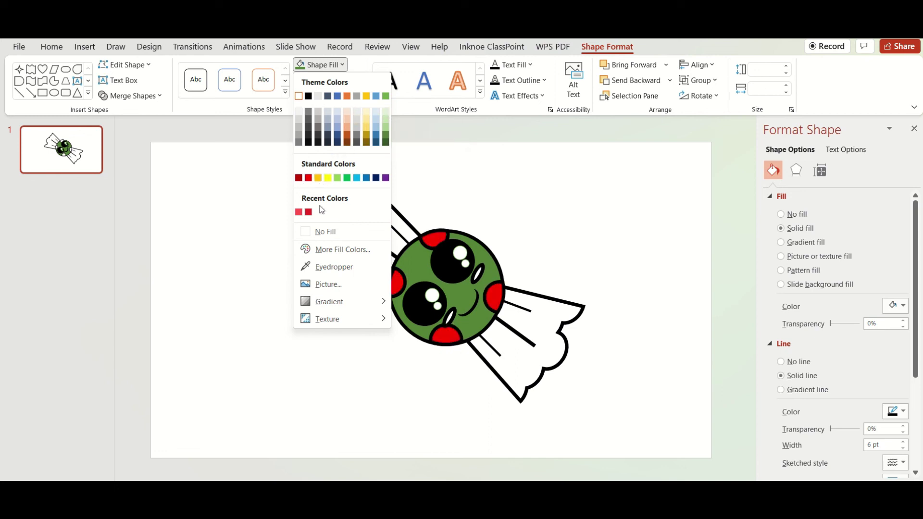
click(368, 114)
click(373, 159)
Fill both wrappers dark blue and deselect to view the finished candy.
click(378, 247)
click(607, 47)
click(320, 65)
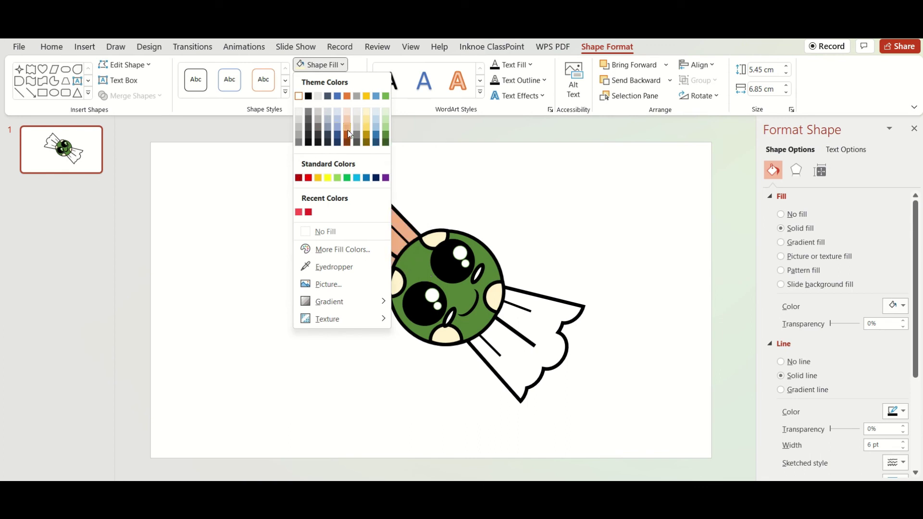
click(338, 136)
click(552, 331)
click(310, 65)
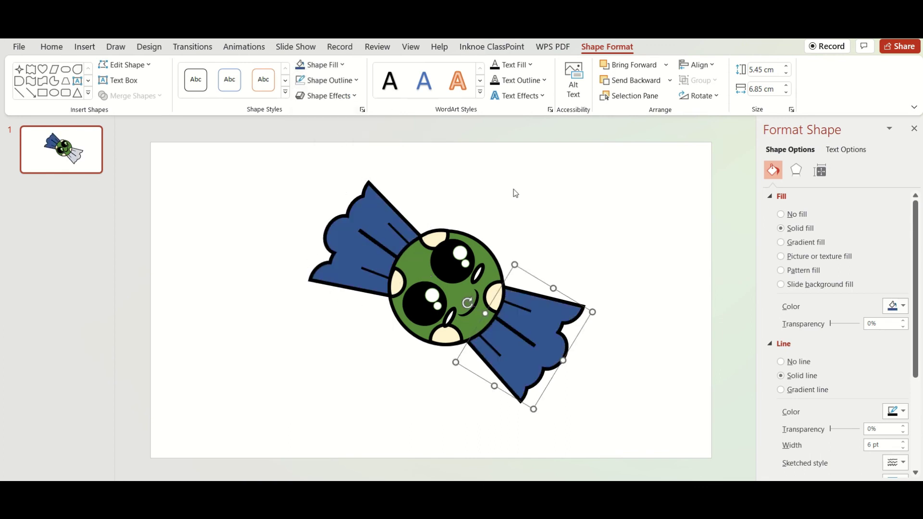
click(515, 192)
scroll(667, 425, down, 3)
scroll(668, 424, up, 4)
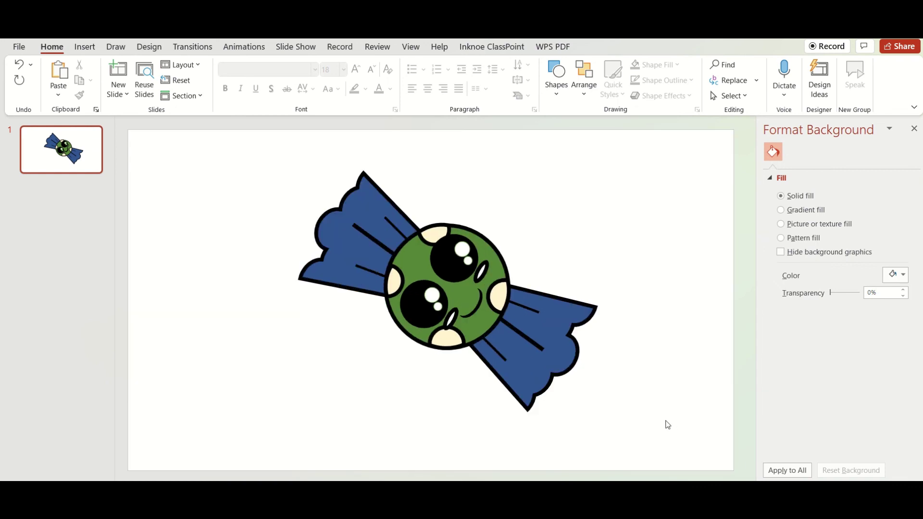